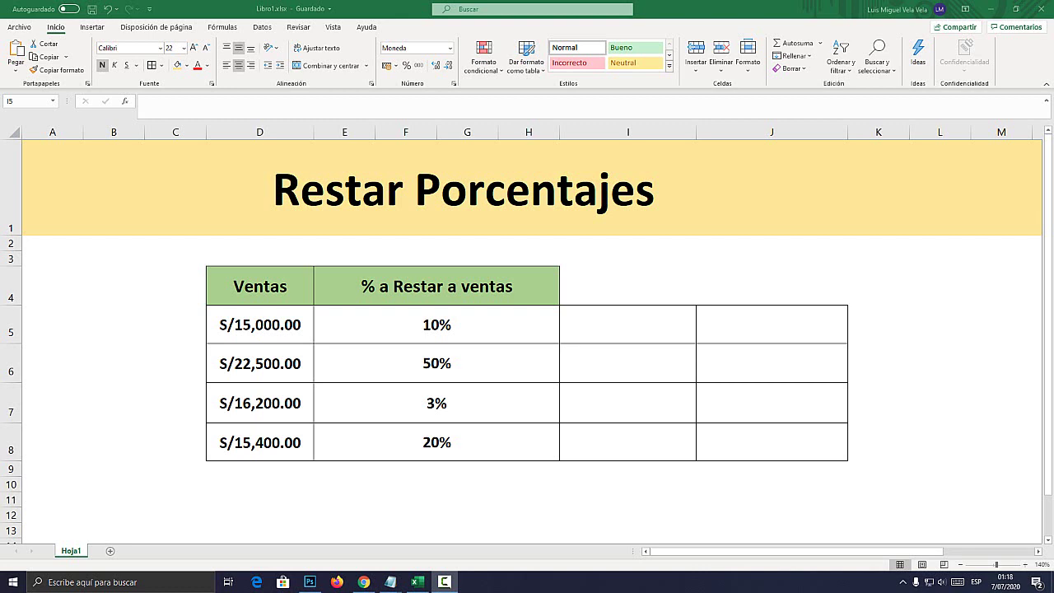
Review the sales table, checking the sale in D5 and the 10% in E5, then pick I5.
drag(259, 286, 831, 444)
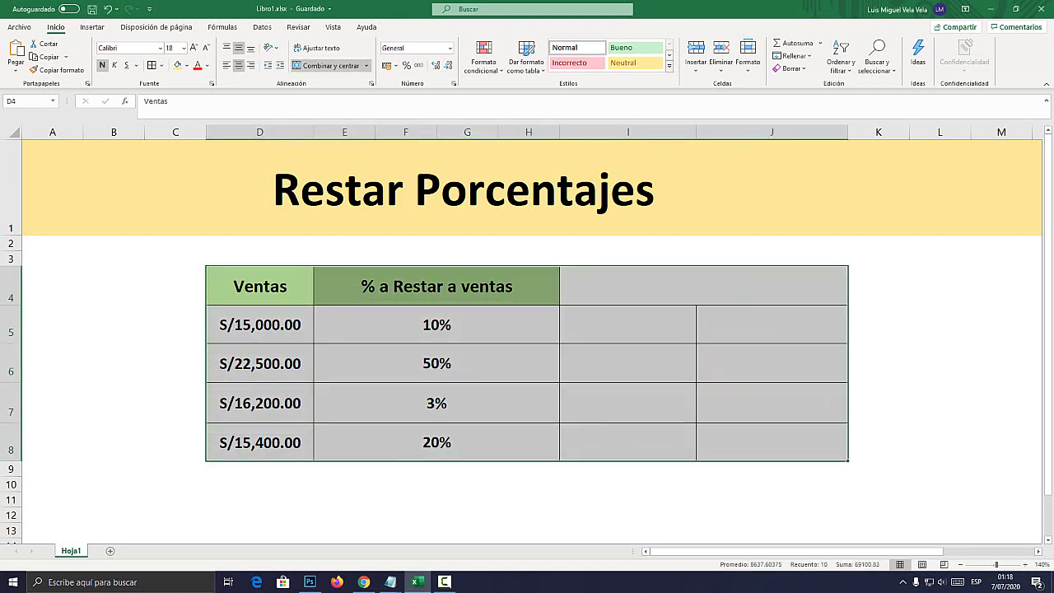
click(627, 324)
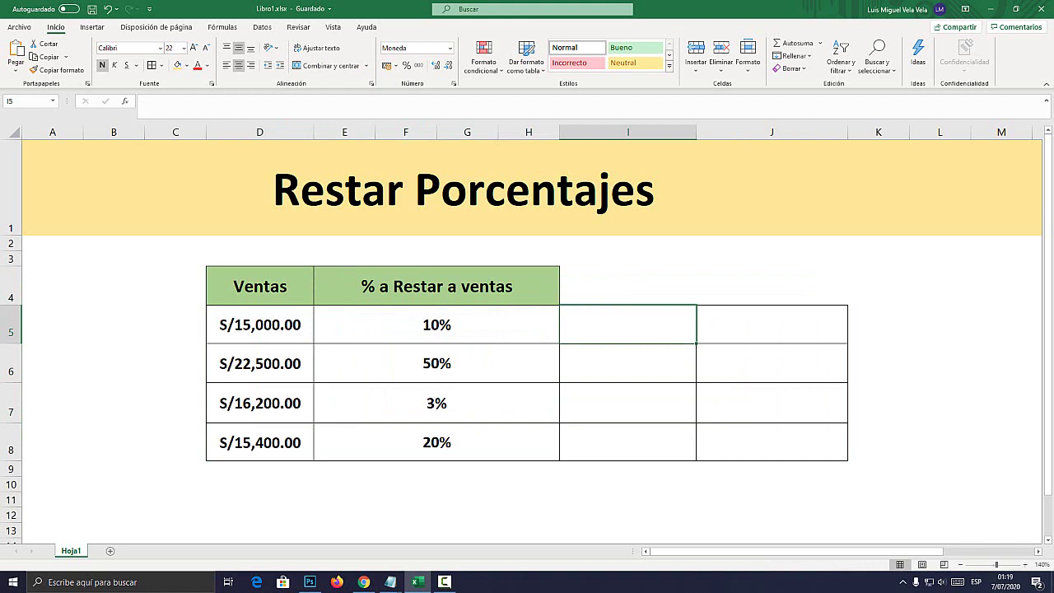
click(437, 324)
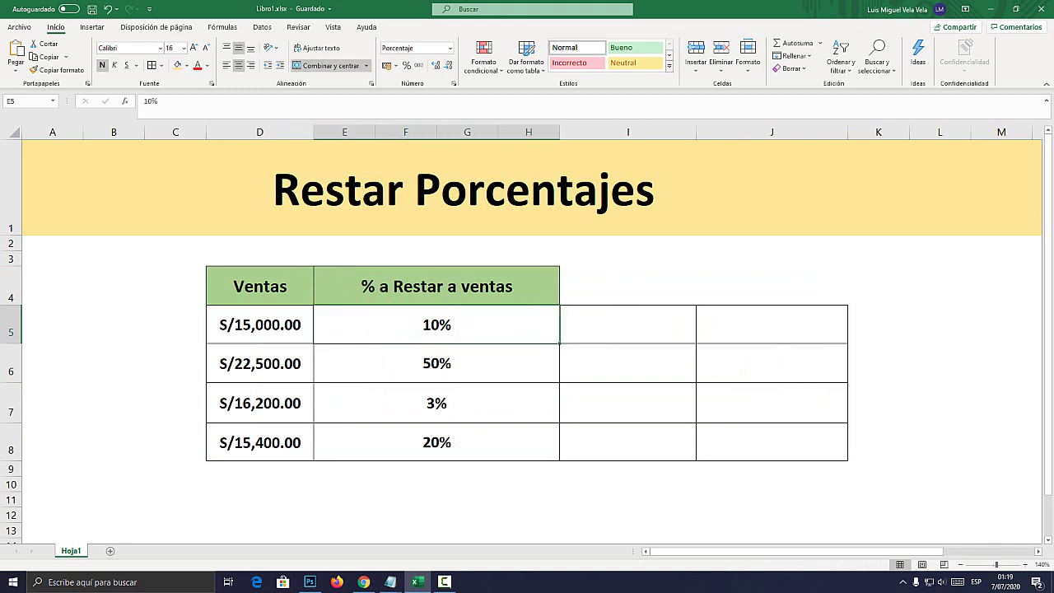
click(259, 324)
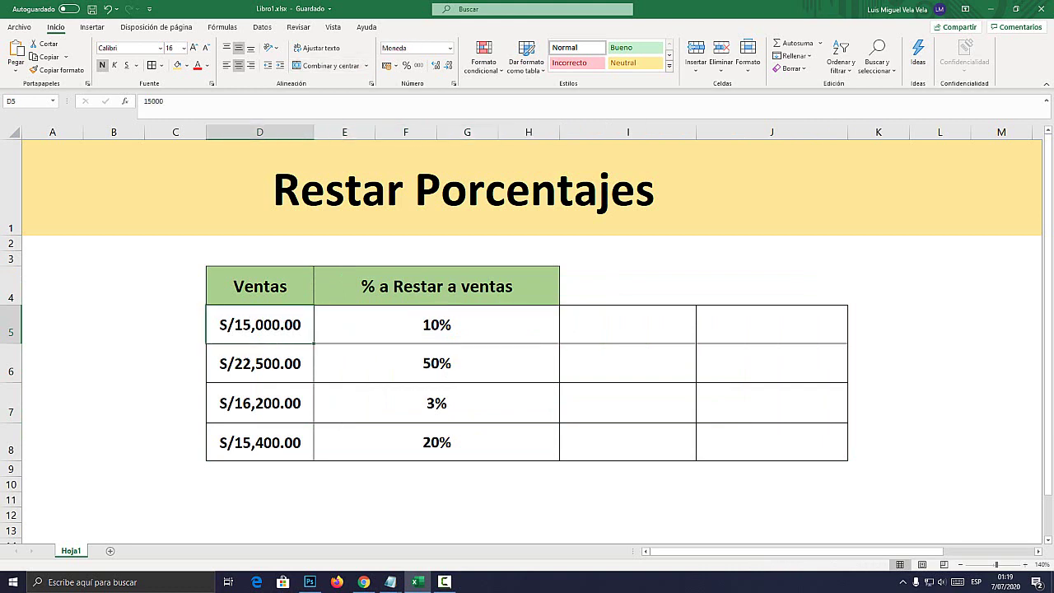
click(259, 132)
click(259, 325)
click(437, 324)
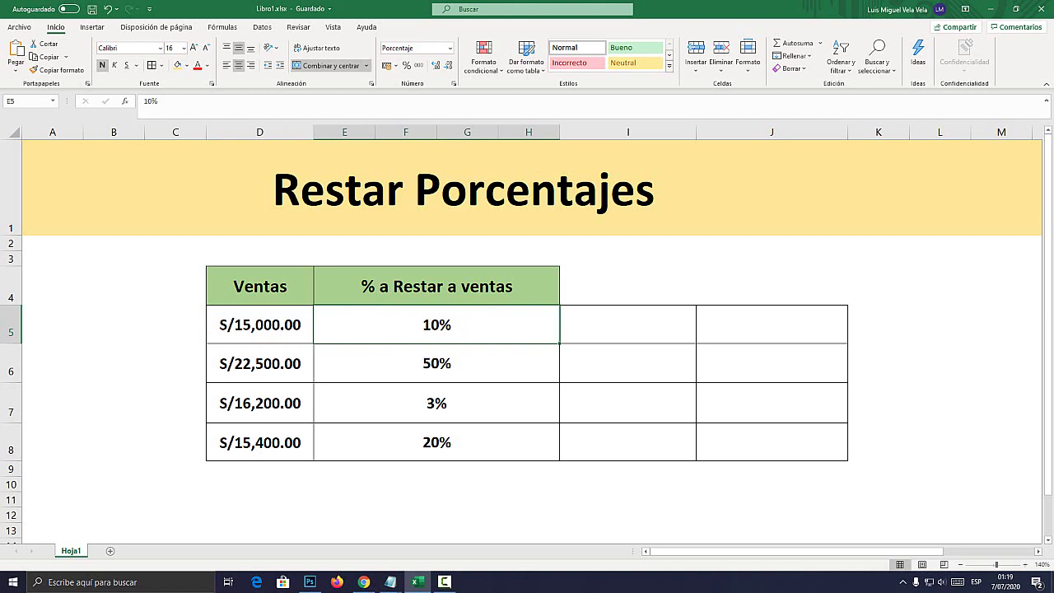
click(628, 325)
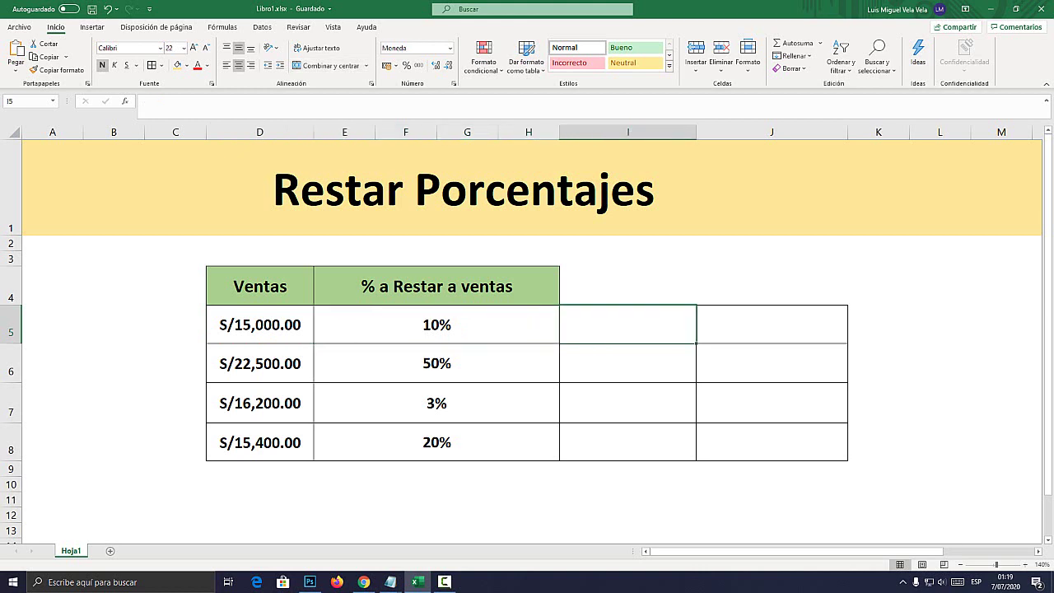
Enter =(D5*10%) in I5 so it shows S/1,500.00.
text(=)
key(super+plus)
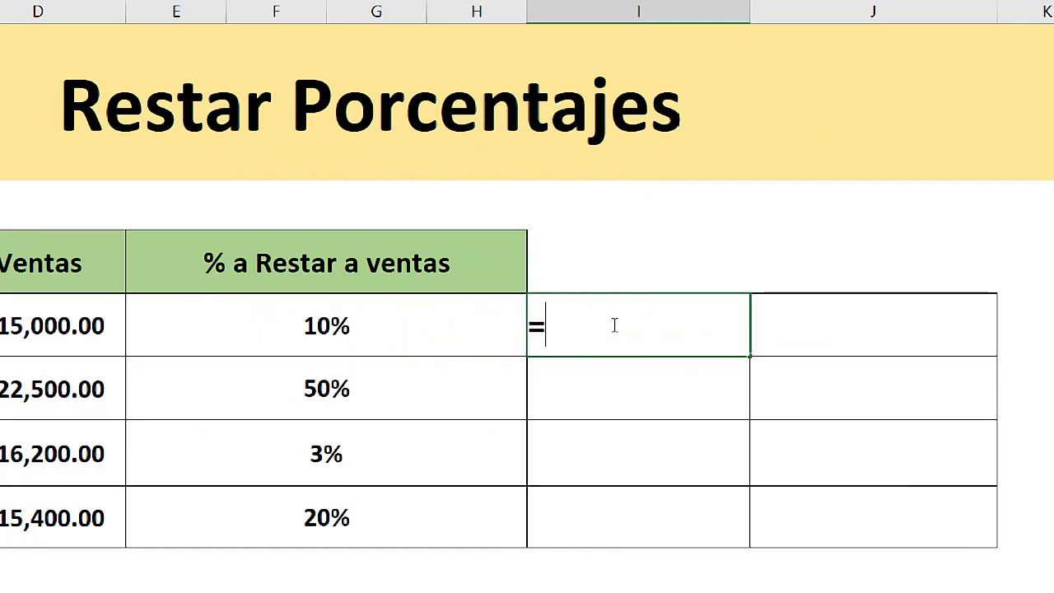
text(()
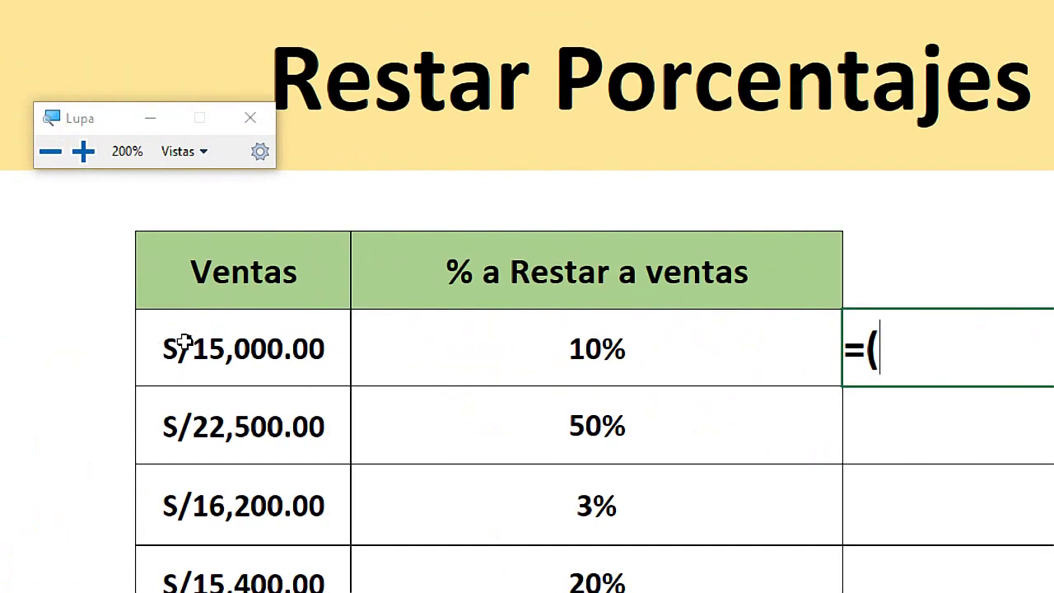
click(257, 349)
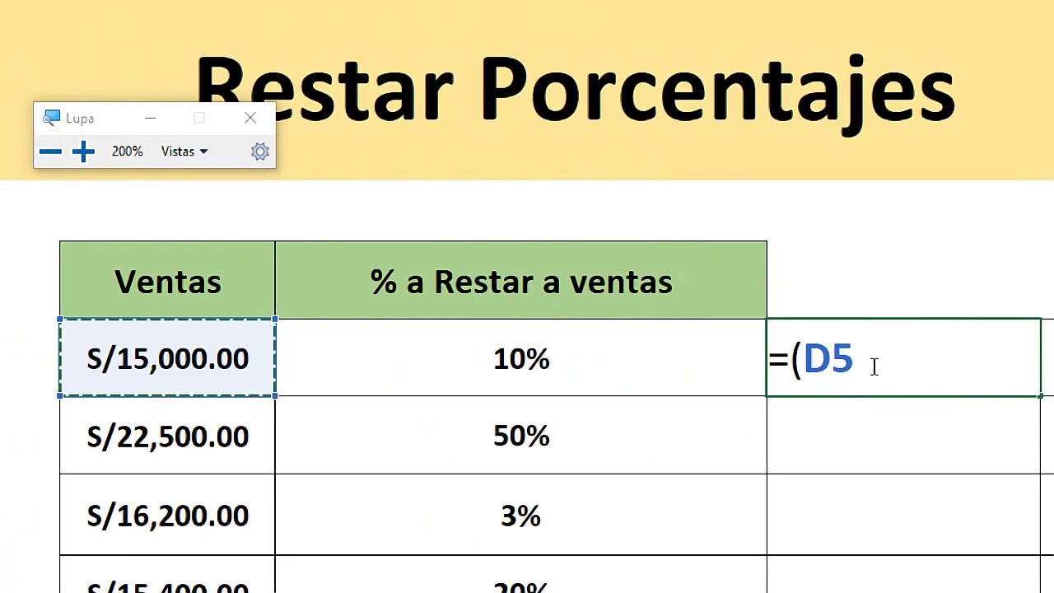
text(*)
click(450, 354)
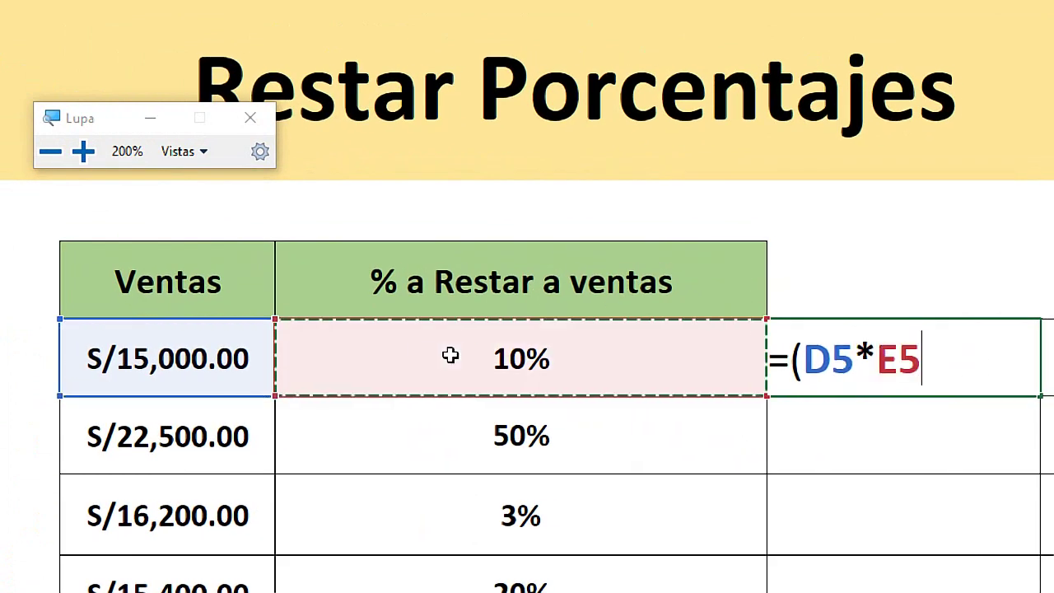
drag(863, 362, 815, 362)
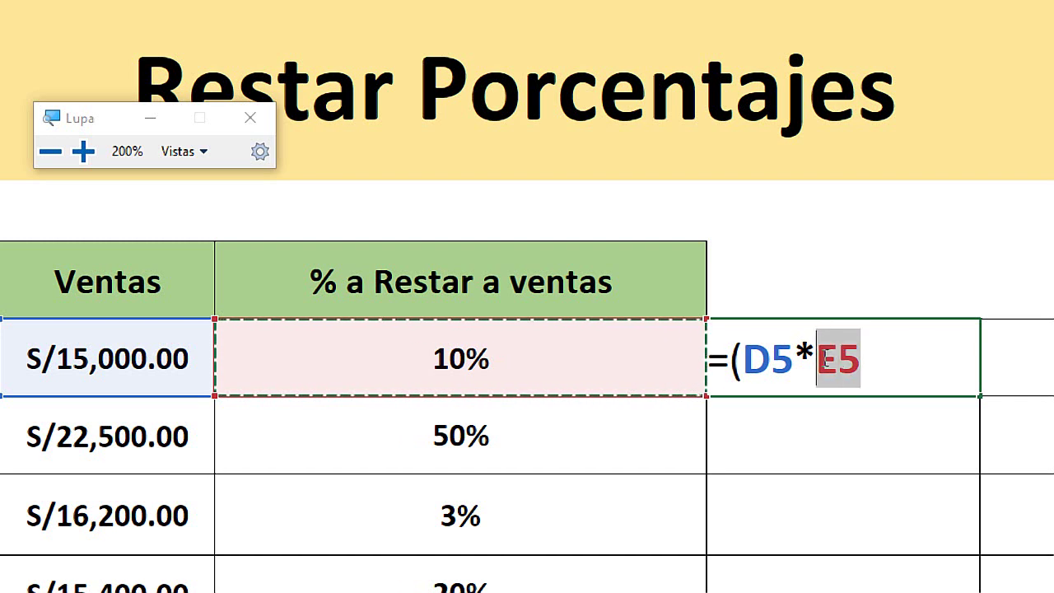
text(10)
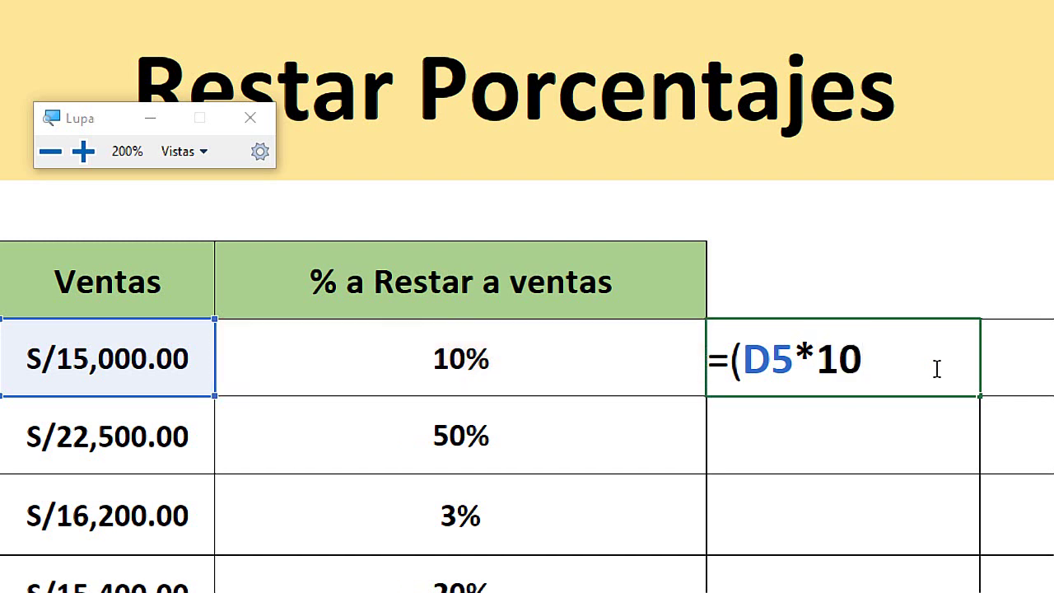
text(%)
text())
key(Return)
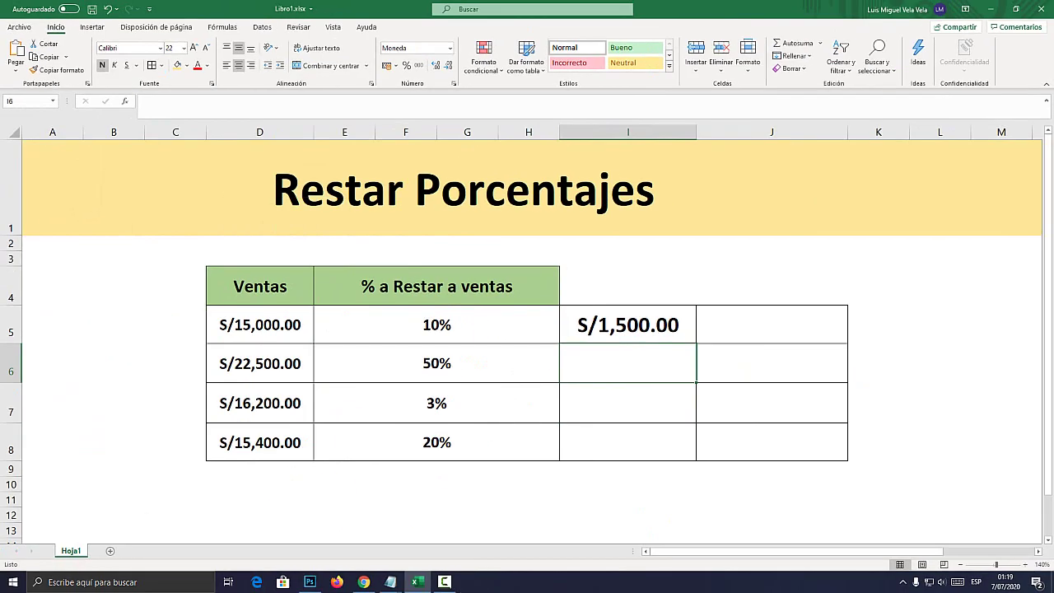
Replace the constant 10% in I5 with a reference to E5, giving =(D5*E5).
click(935, 368)
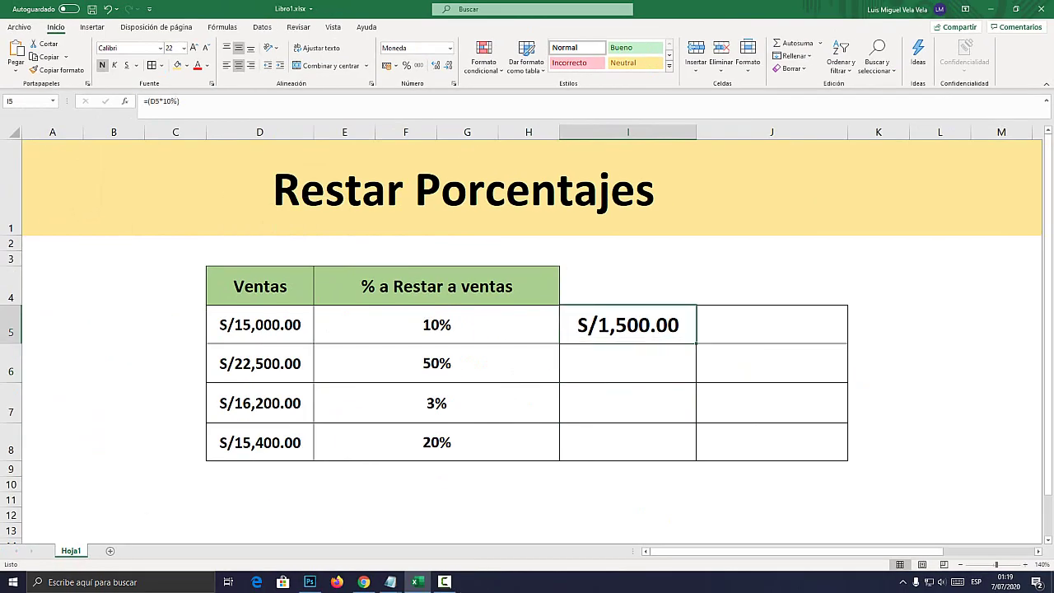
key(Left)
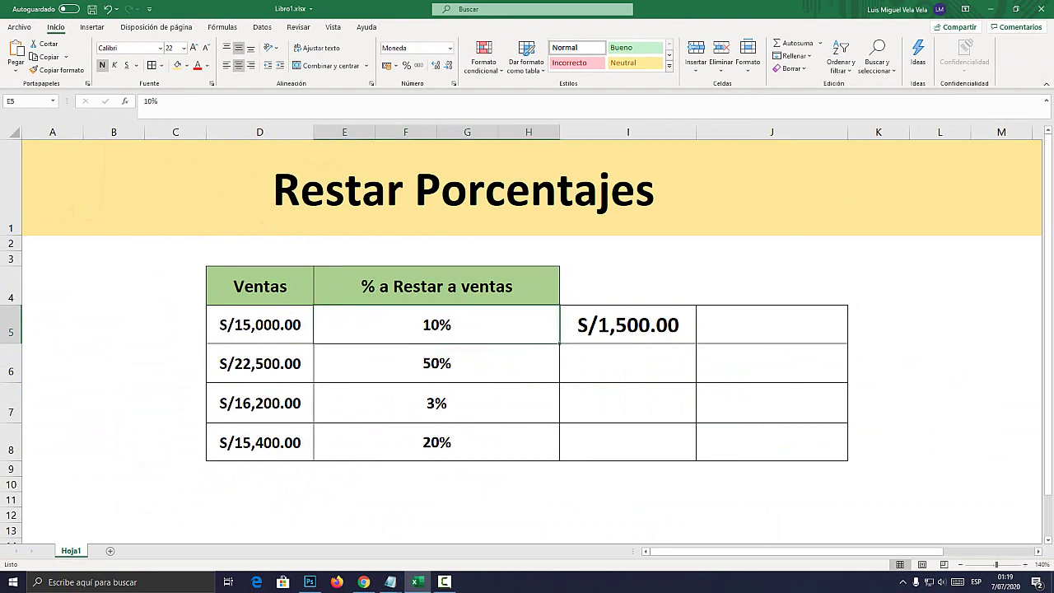
key(Left)
key(super+plus)
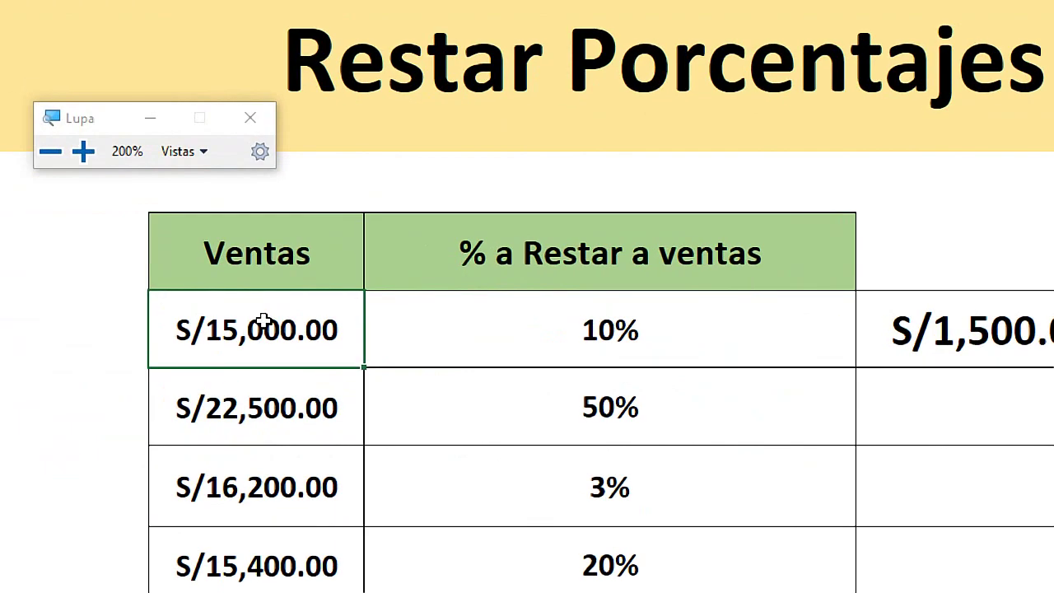
double_click(901, 346)
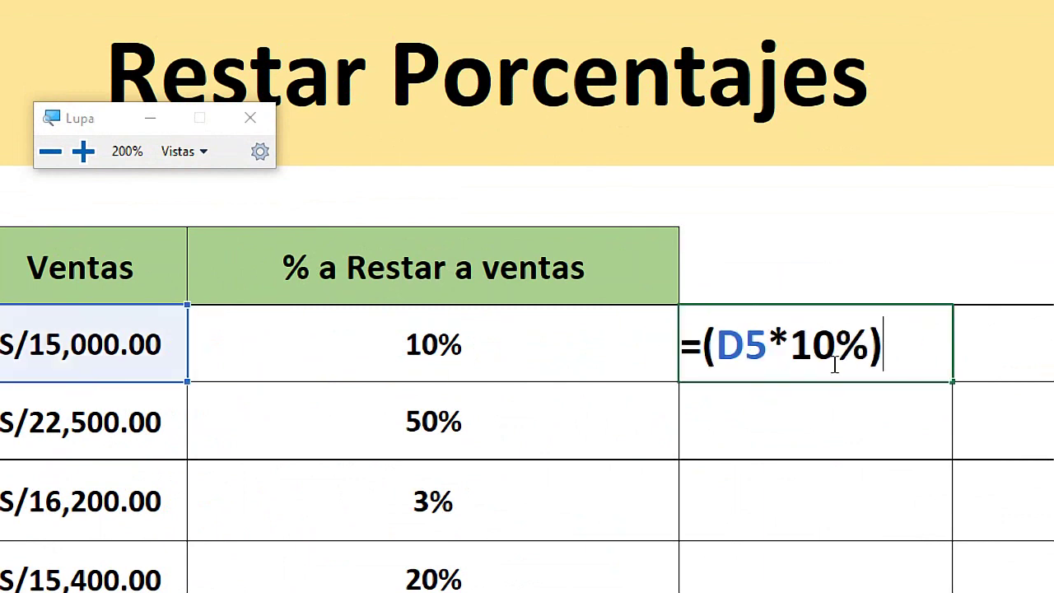
drag(856, 350, 788, 346)
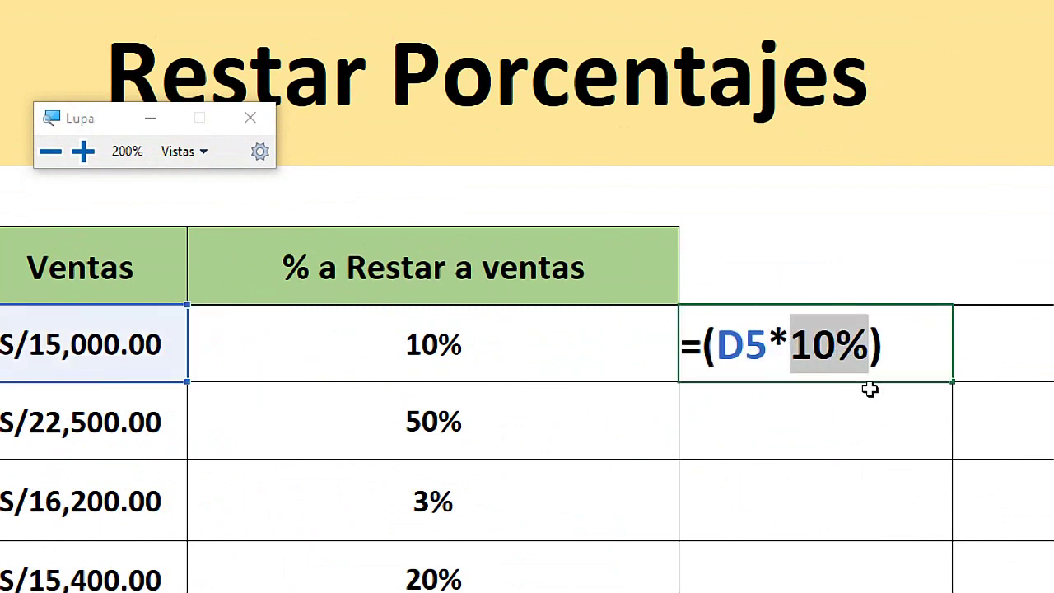
key(Delete)
click(422, 340)
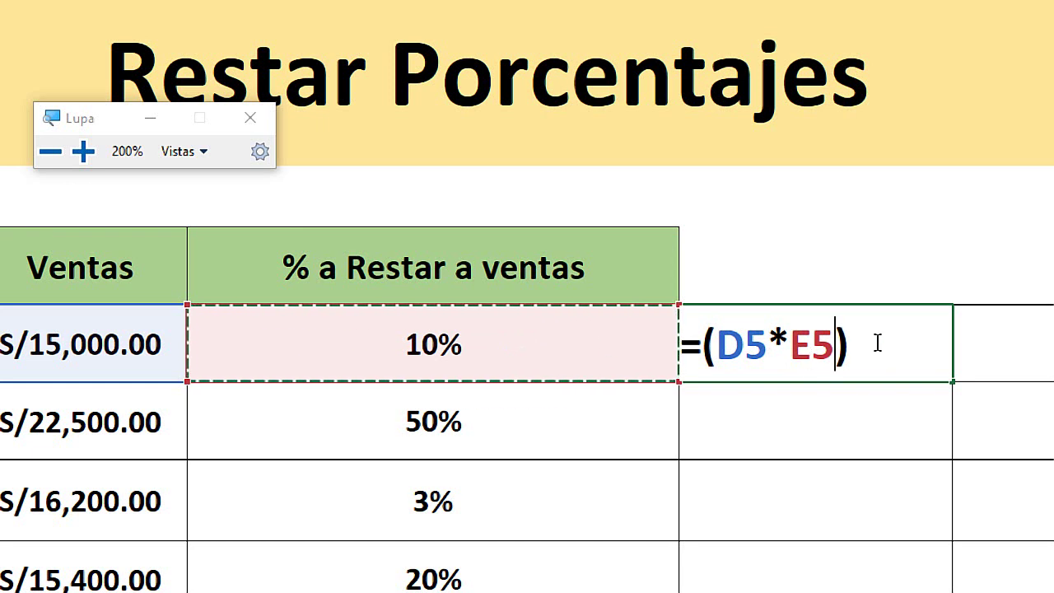
key(Return)
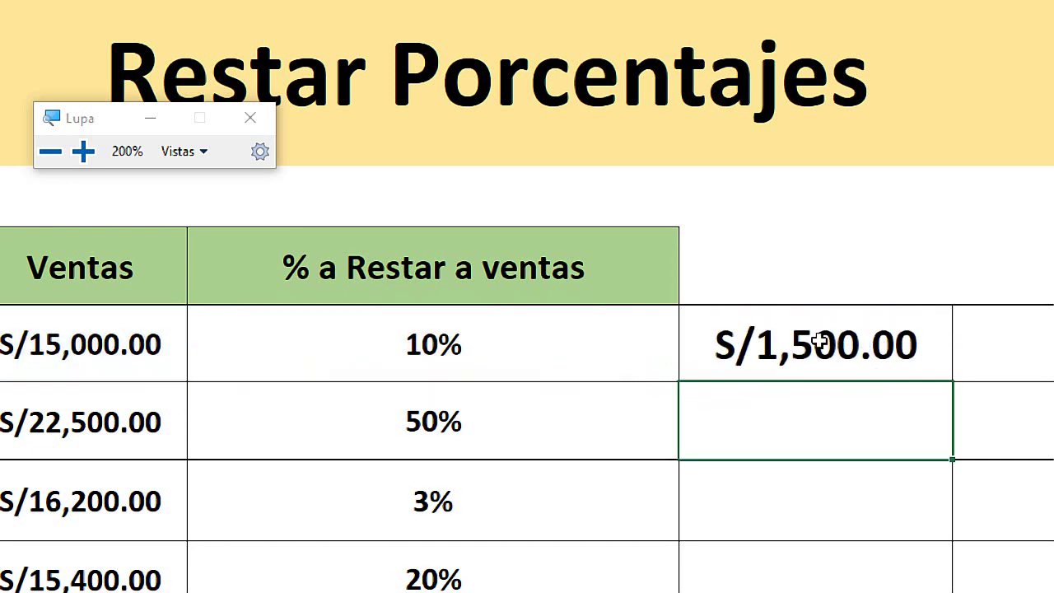
Reopen the I5 formula and append a minus sign at its end.
click(768, 343)
double_click(769, 343)
click(904, 332)
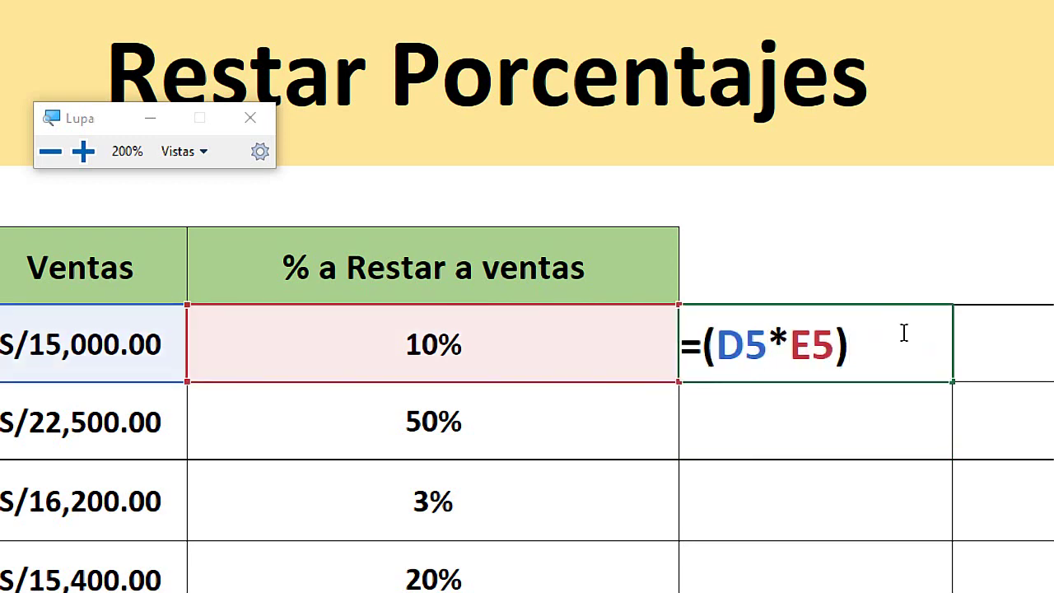
text(-)
Append D5 to make =(D5*E5)-D5, then delete the trailing -D5 again.
click(176, 334)
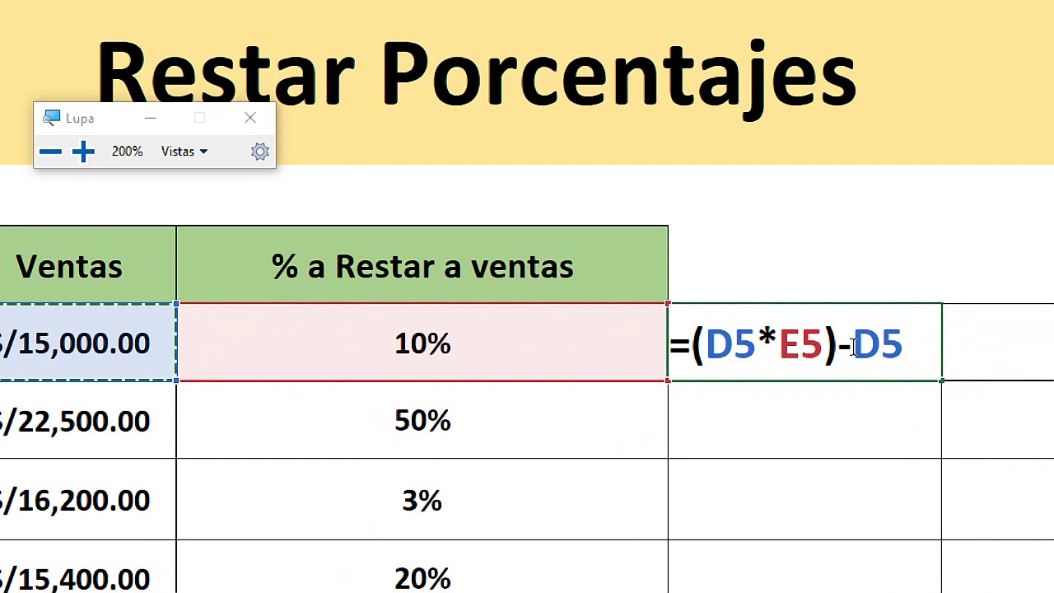
key(Return)
double_click(799, 348)
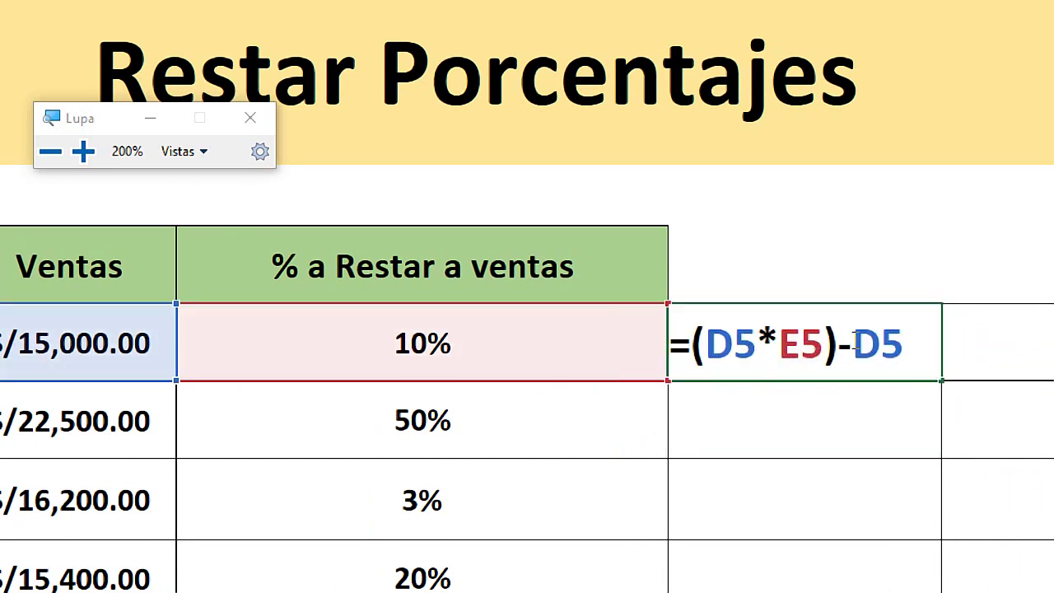
drag(856, 342, 909, 344)
drag(838, 346, 843, 347)
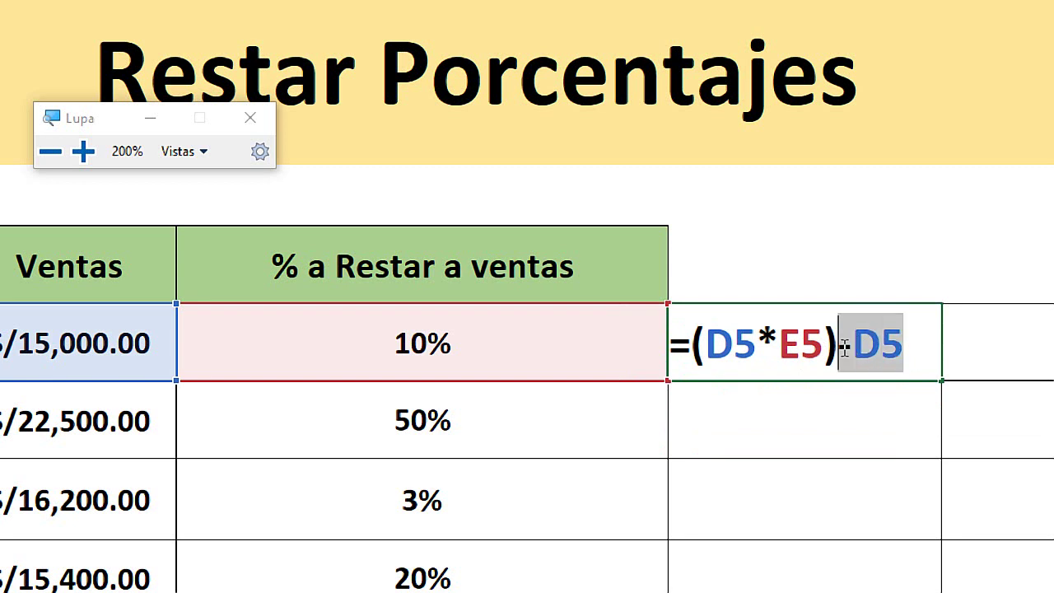
key(Delete)
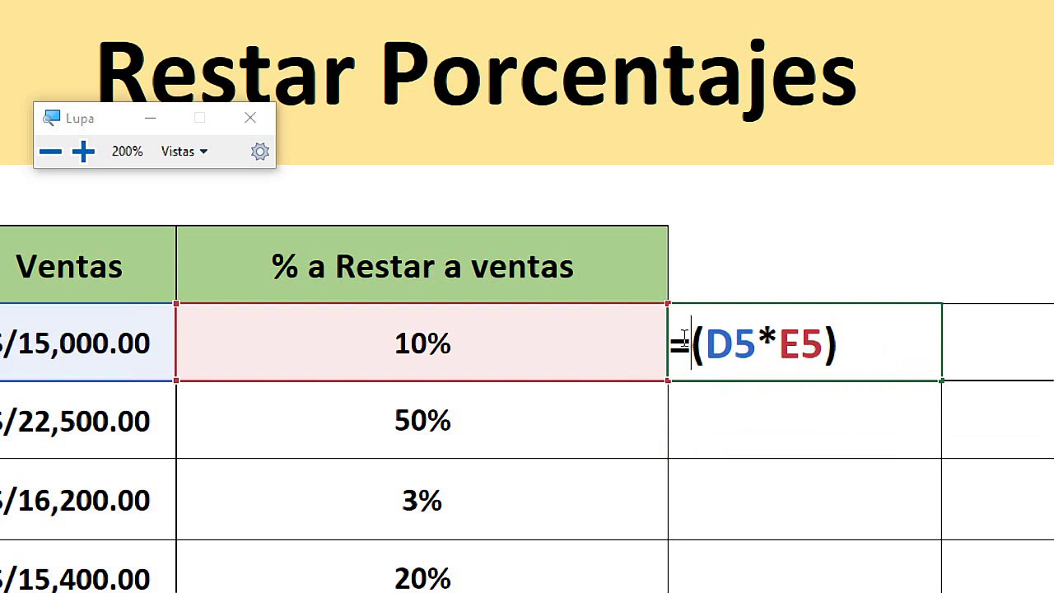
Insert D5- at the front so I5 reads =D5-(D5*E5), showing S/13,500.00.
click(140, 342)
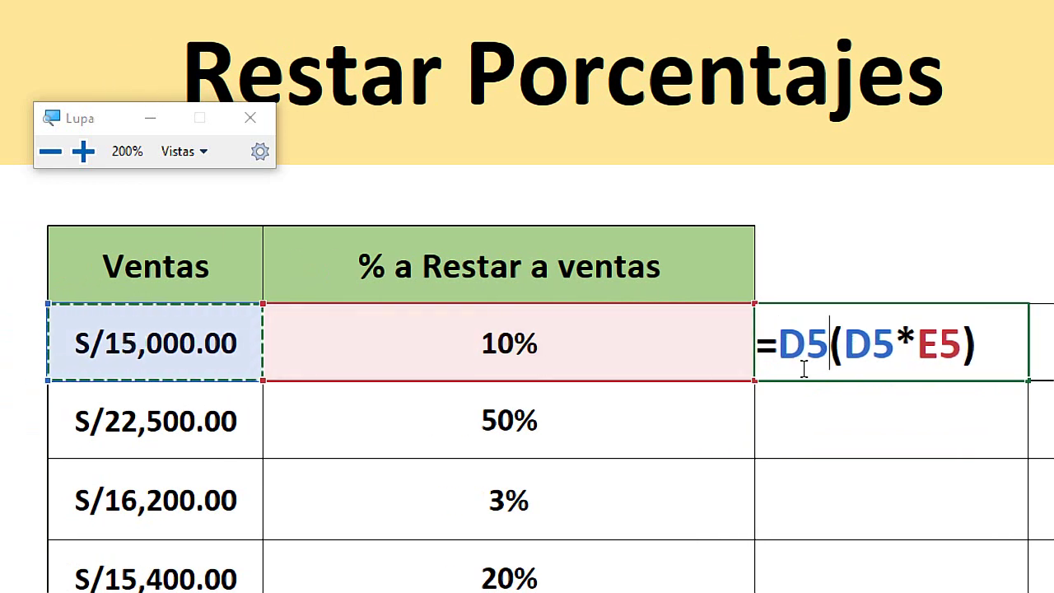
text(-)
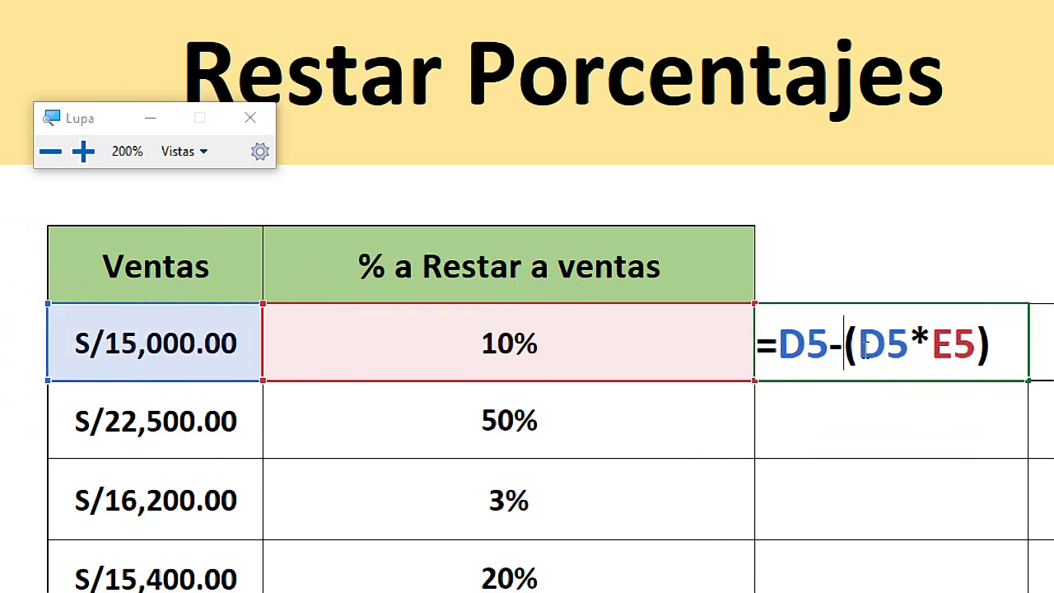
key(Right)
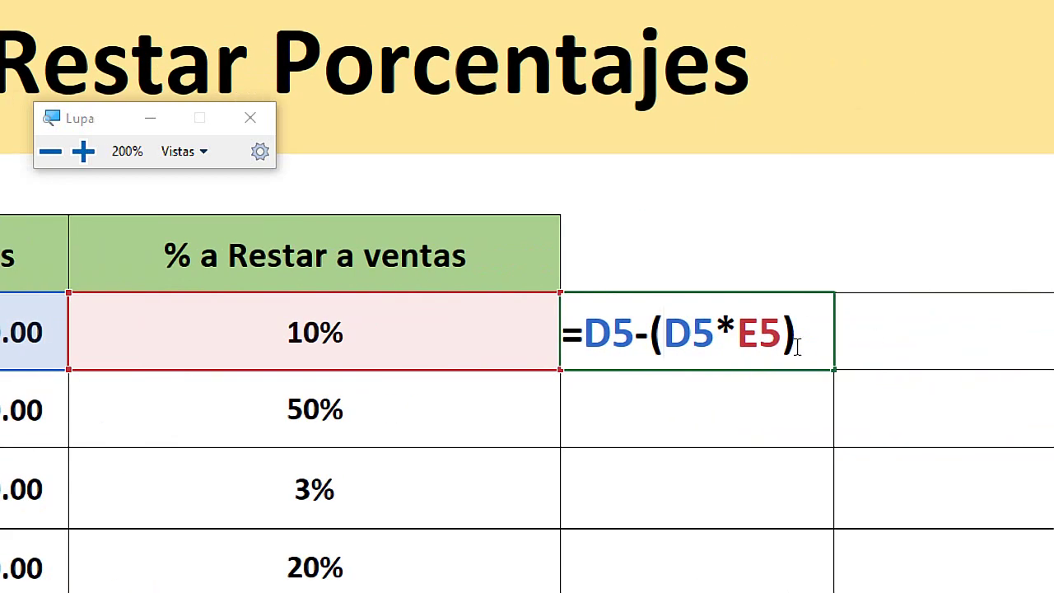
key(Return)
key(super+Escape)
key(Up)
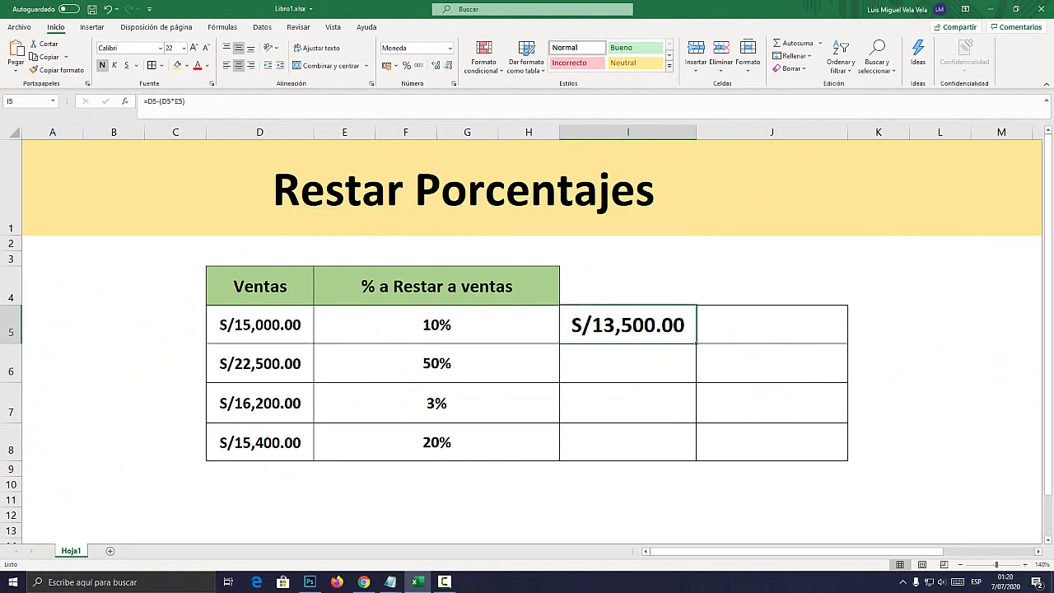
Enter =D6-(D6*E6) in I6 using the 50% in E6, giving S/11,250.00.
click(627, 364)
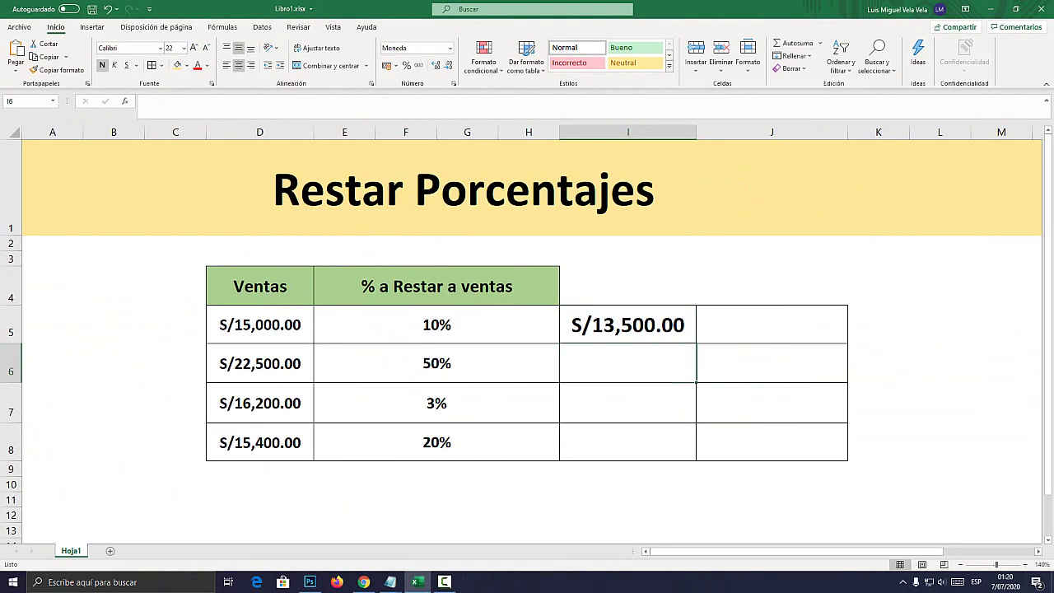
key(super+plus)
double_click(616, 355)
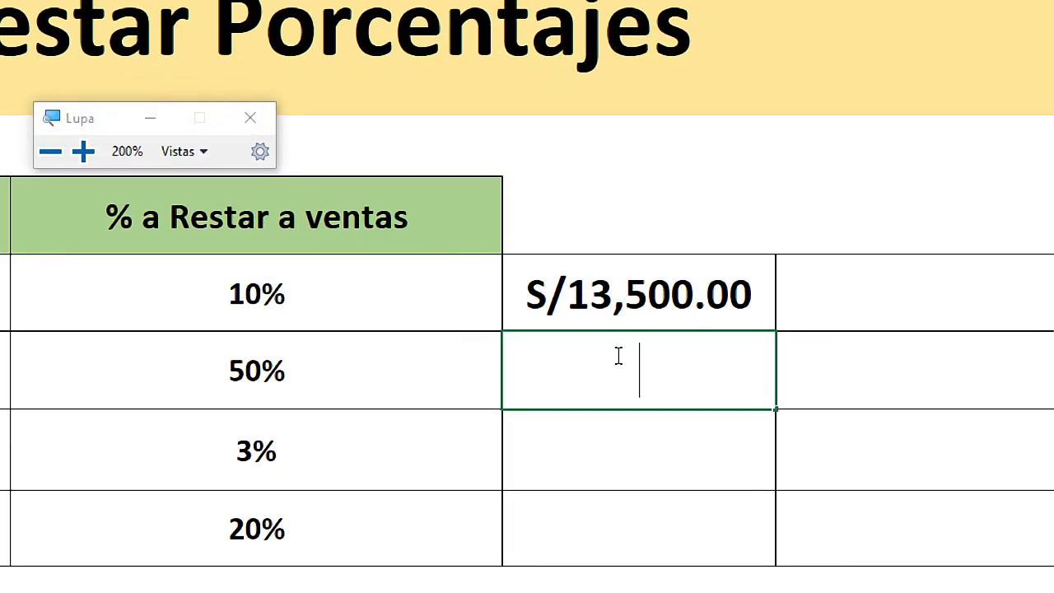
text(=)
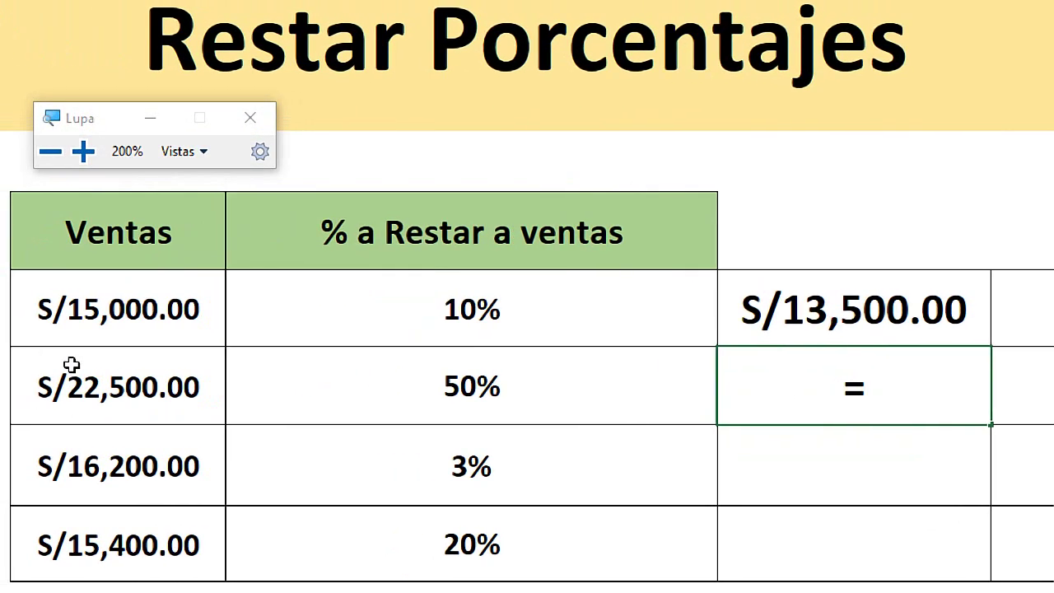
click(87, 379)
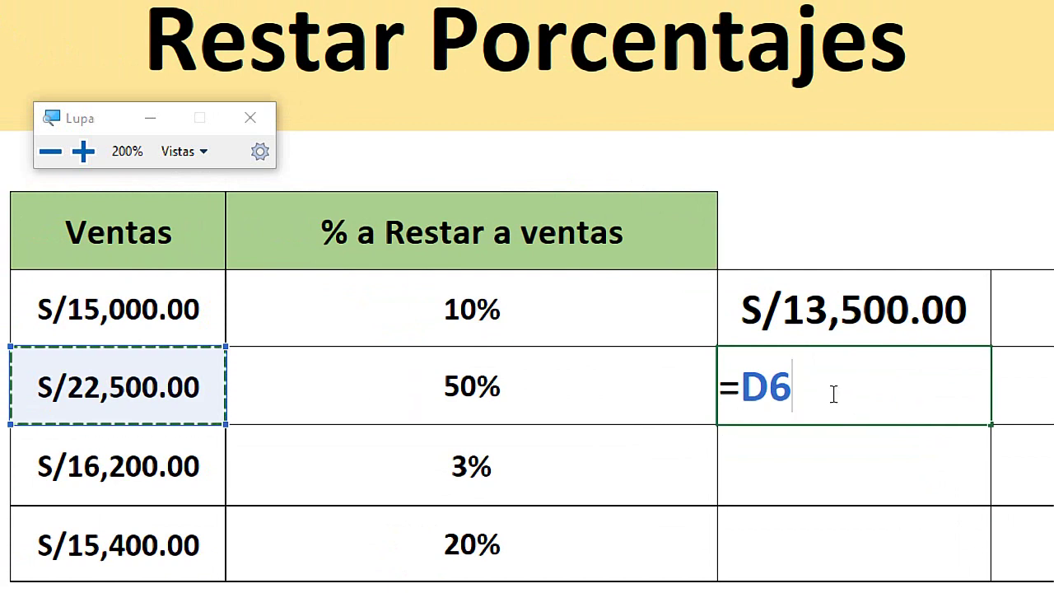
text(-)
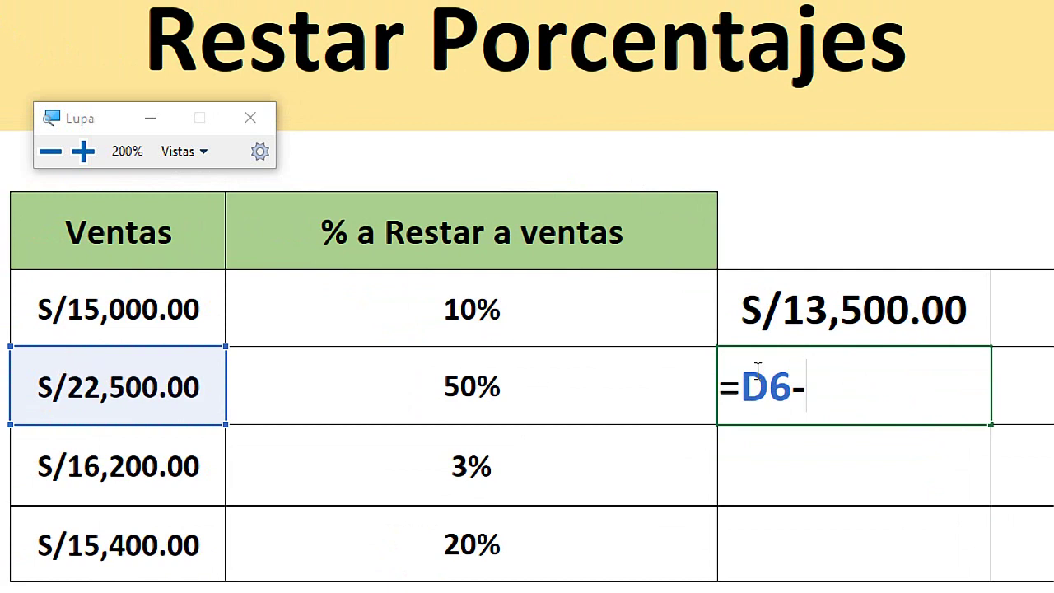
text(()
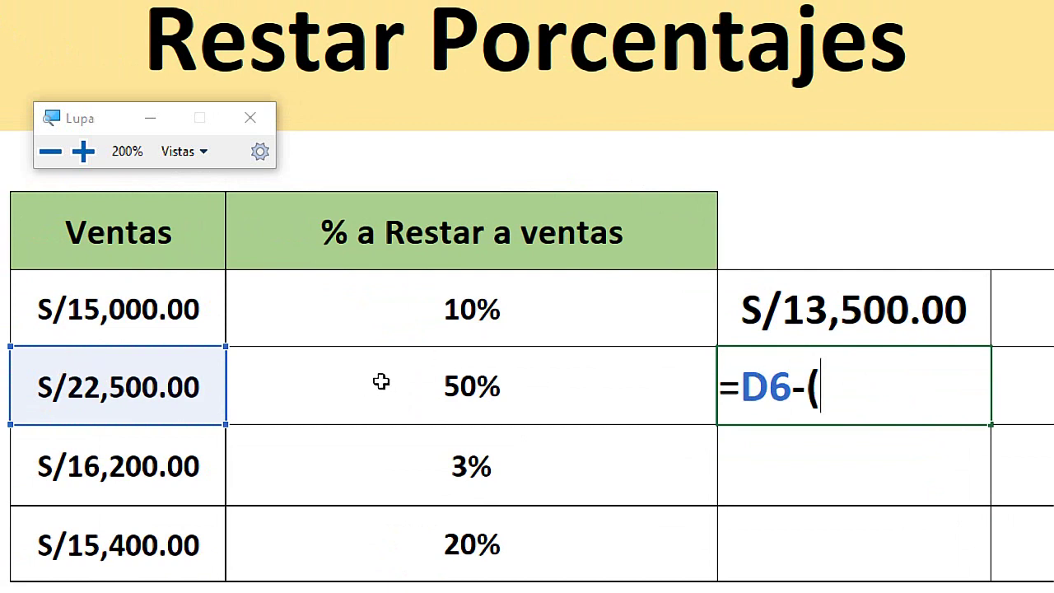
click(134, 386)
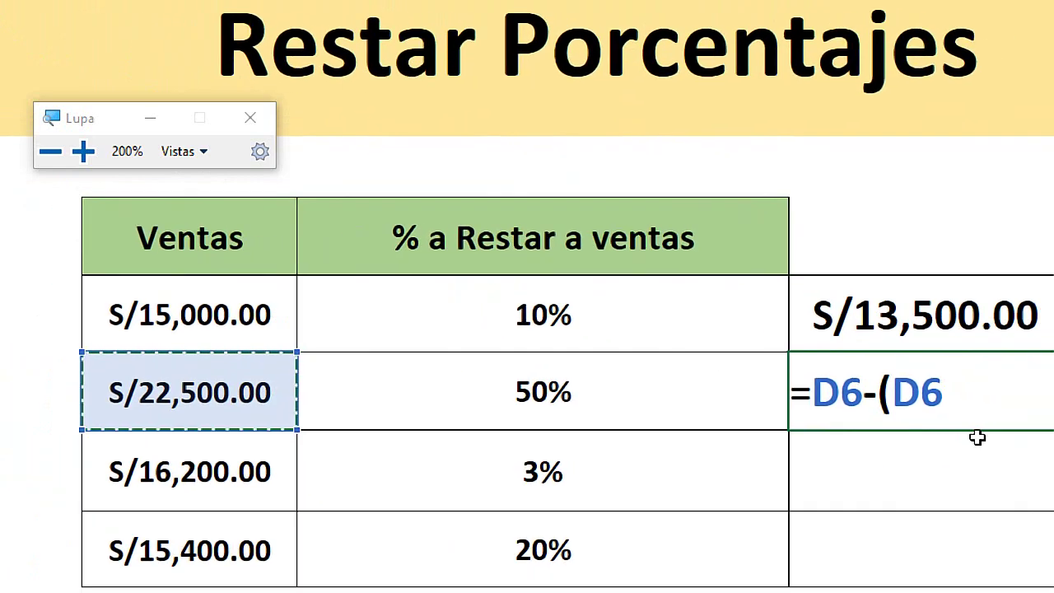
text(*)
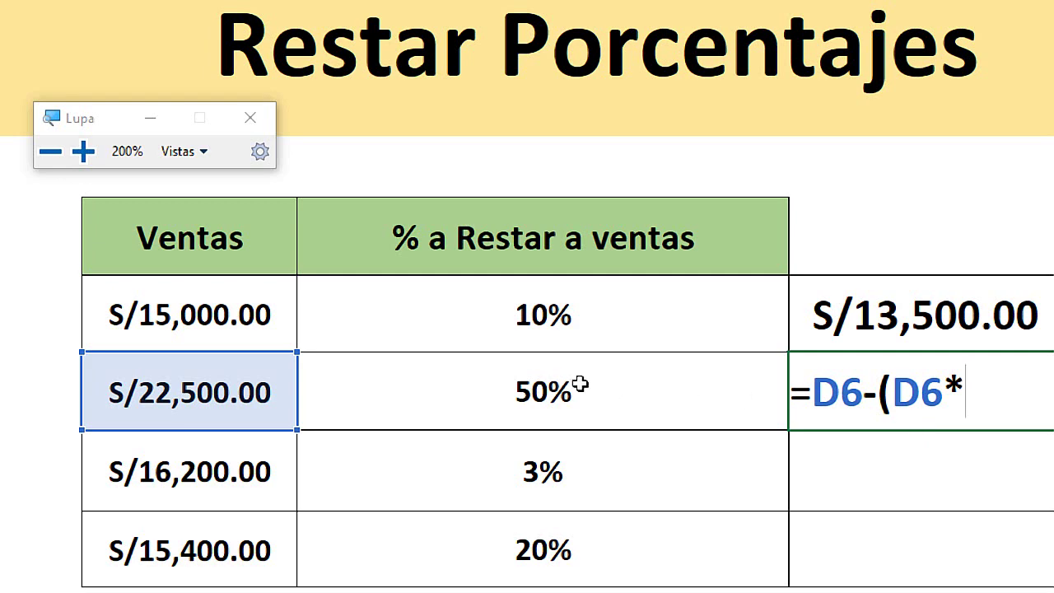
click(571, 387)
text())
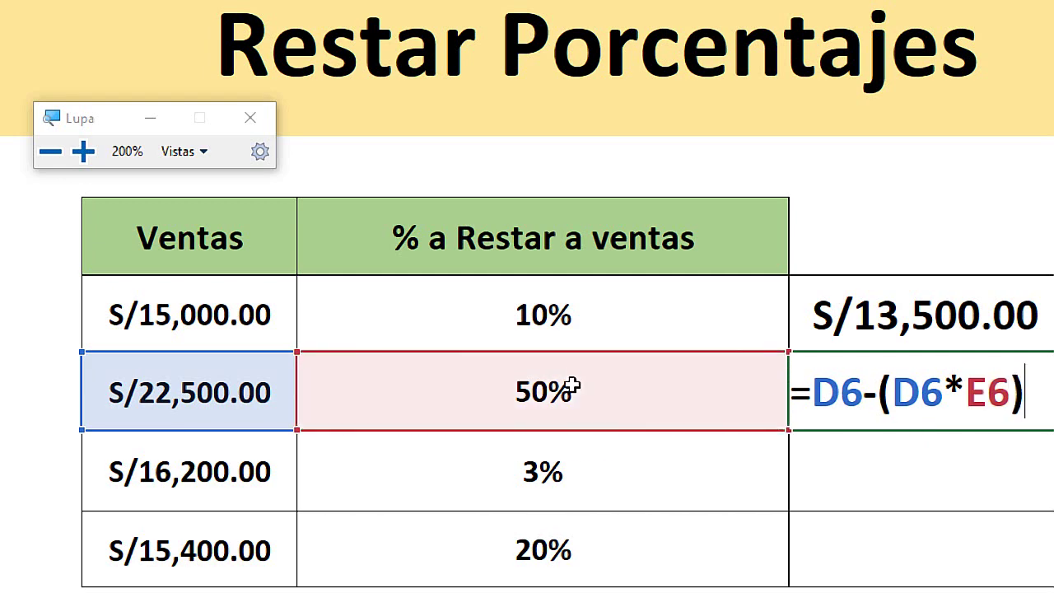
key(Return)
key(super+Escape)
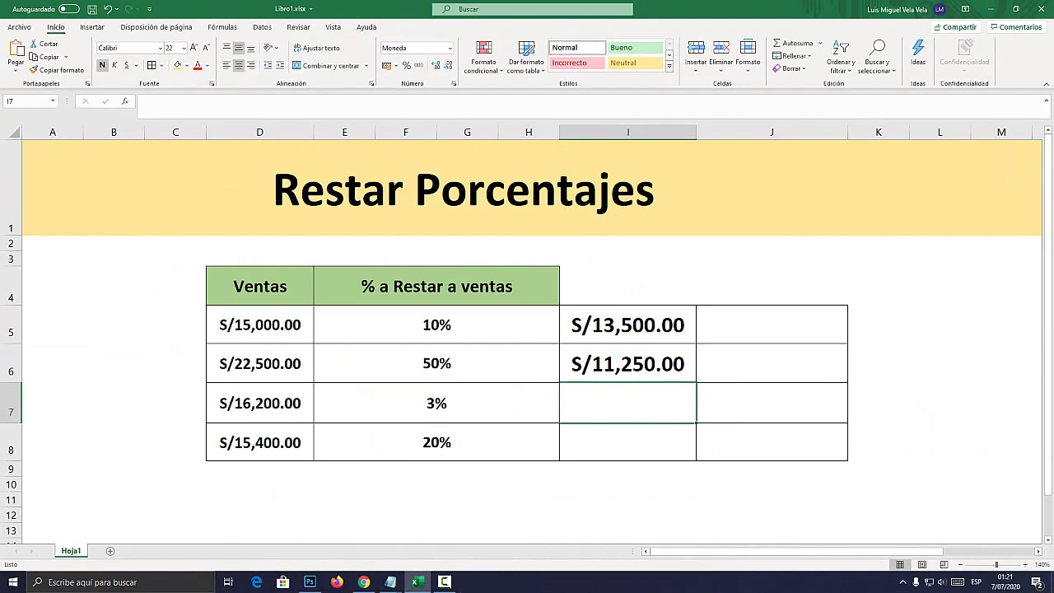
key(Up)
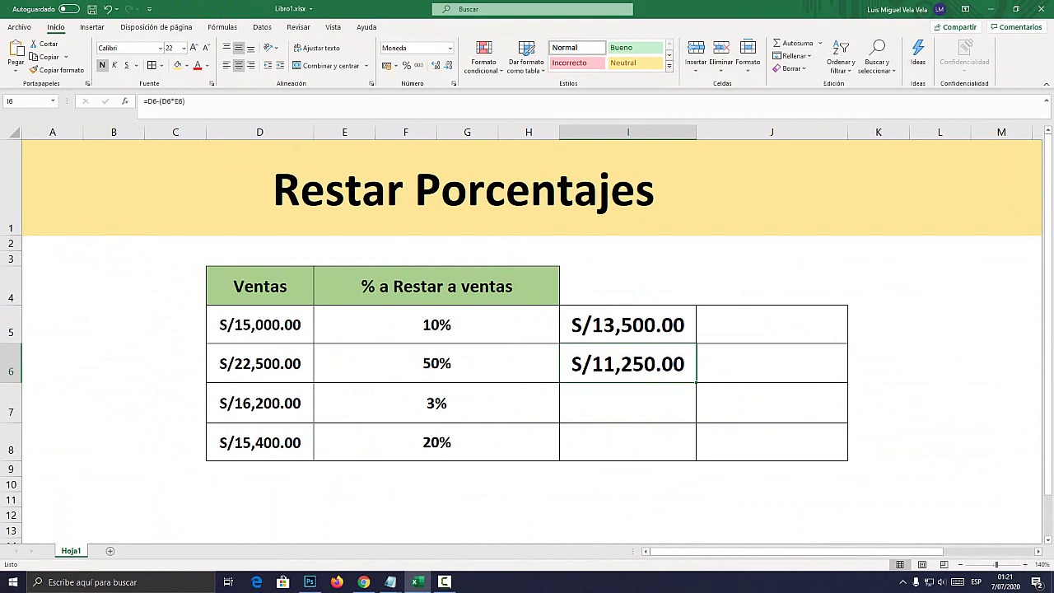
Fill the I6 formula down to I8, showing S/15,714.00 and S/12,320.00.
key(super+plus)
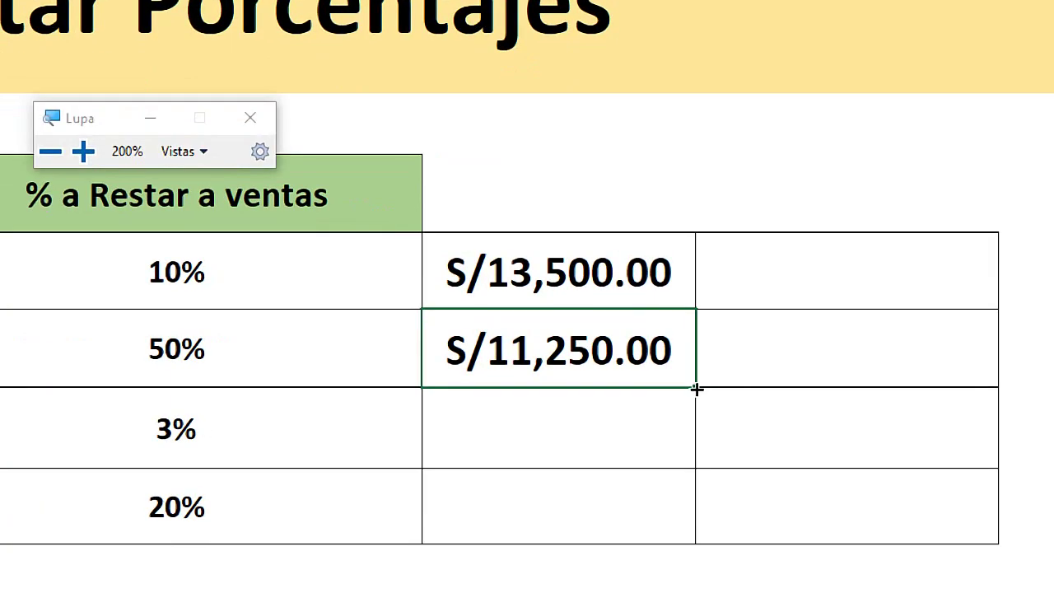
drag(696, 388, 680, 523)
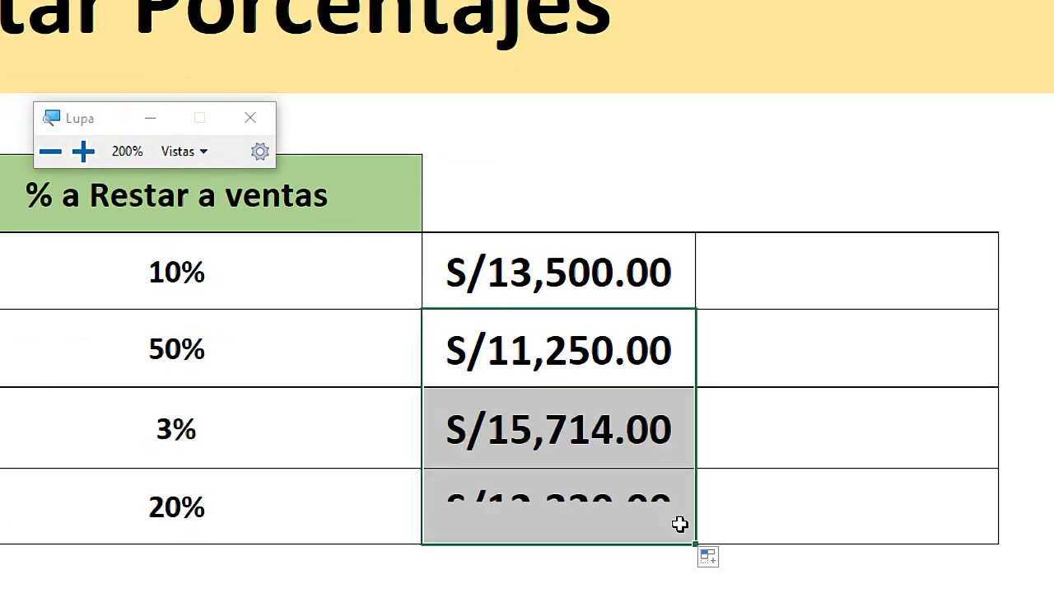
key(super+Escape)
click(772, 324)
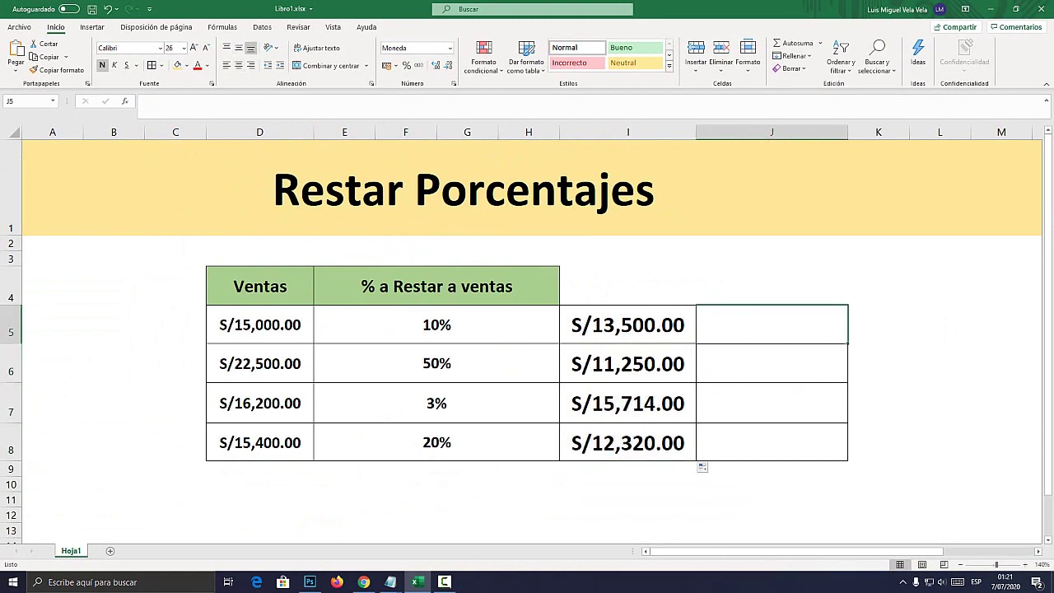
key(super+plus)
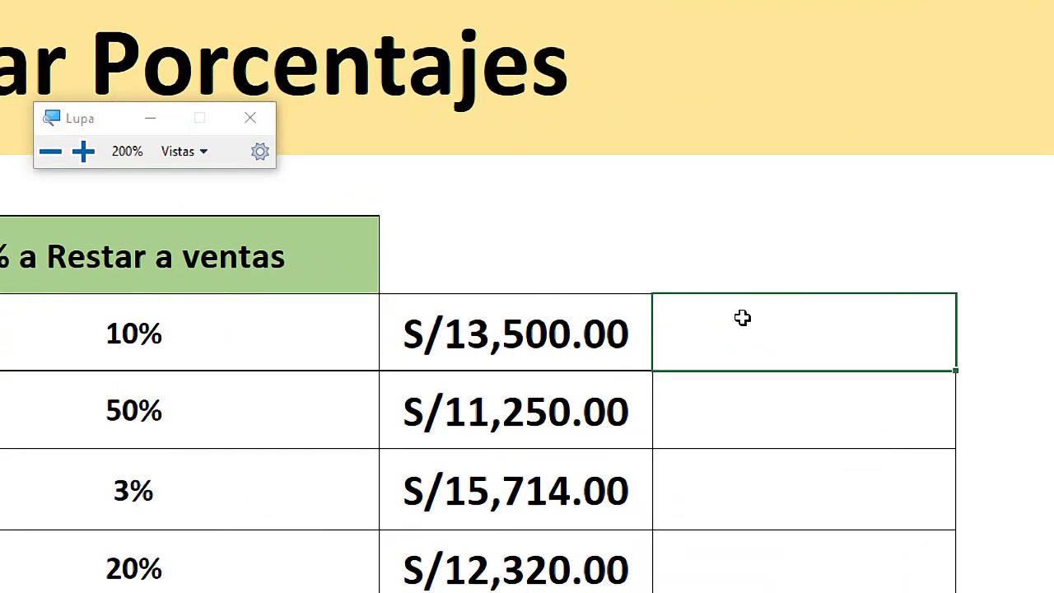
Type =(D5*0.1) into J5 with a constant 10% instead of a cell reference.
double_click(742, 318)
text(=)
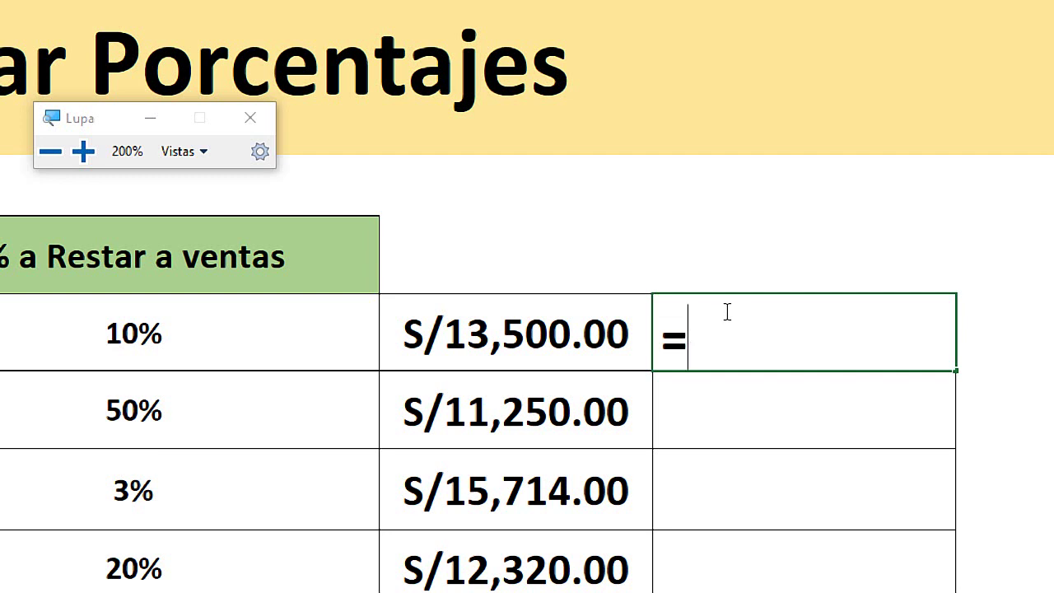
text(()
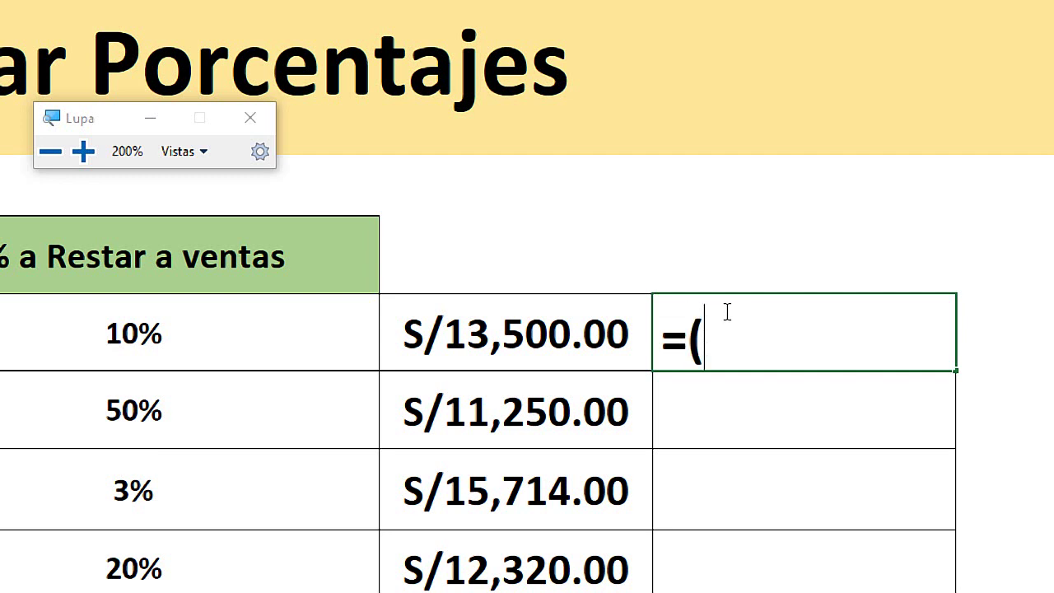
key(super+Escape)
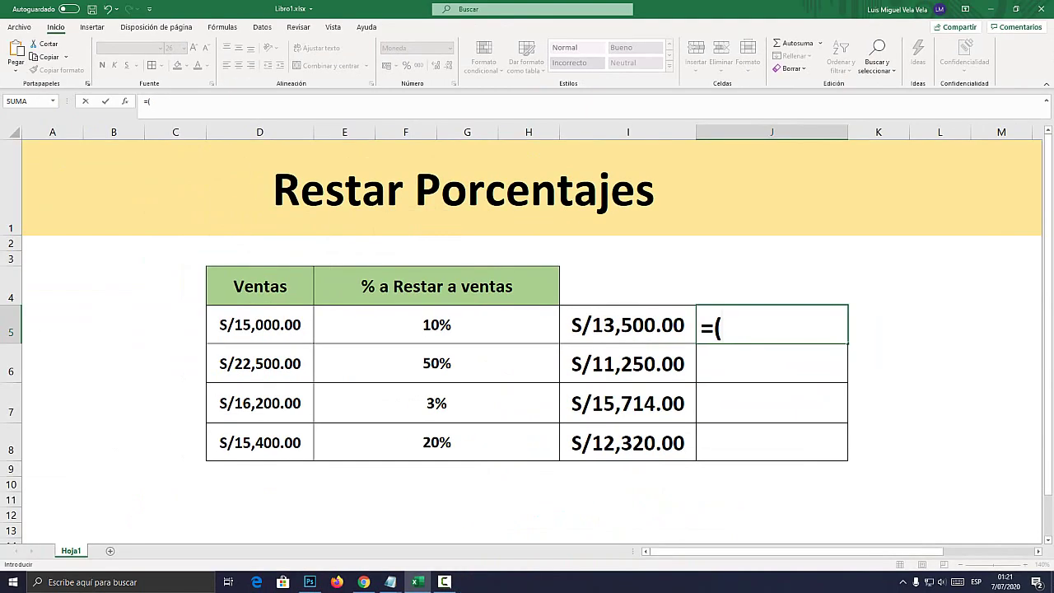
click(259, 324)
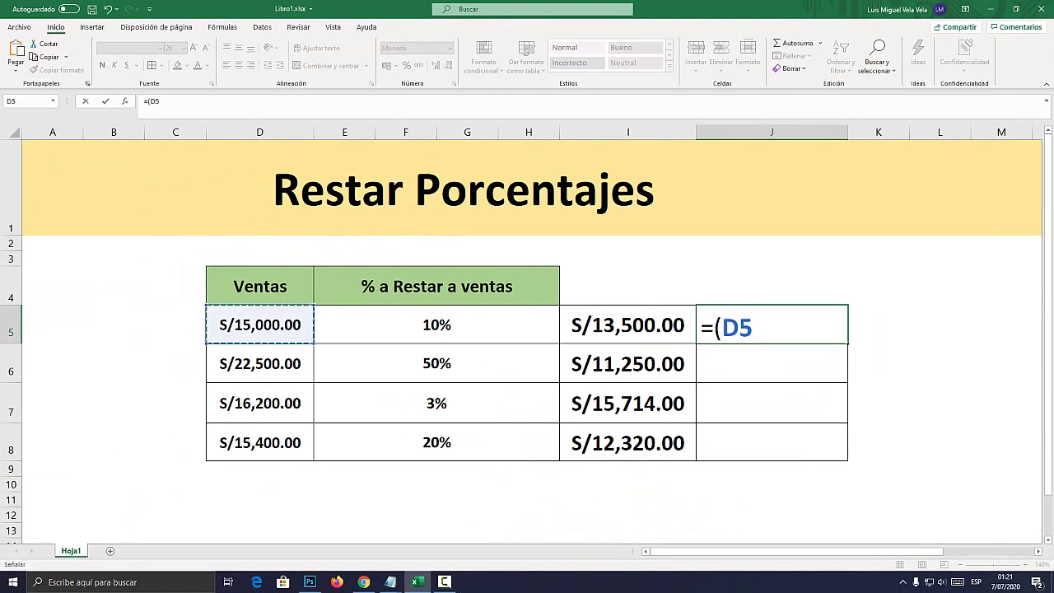
key(super+plus)
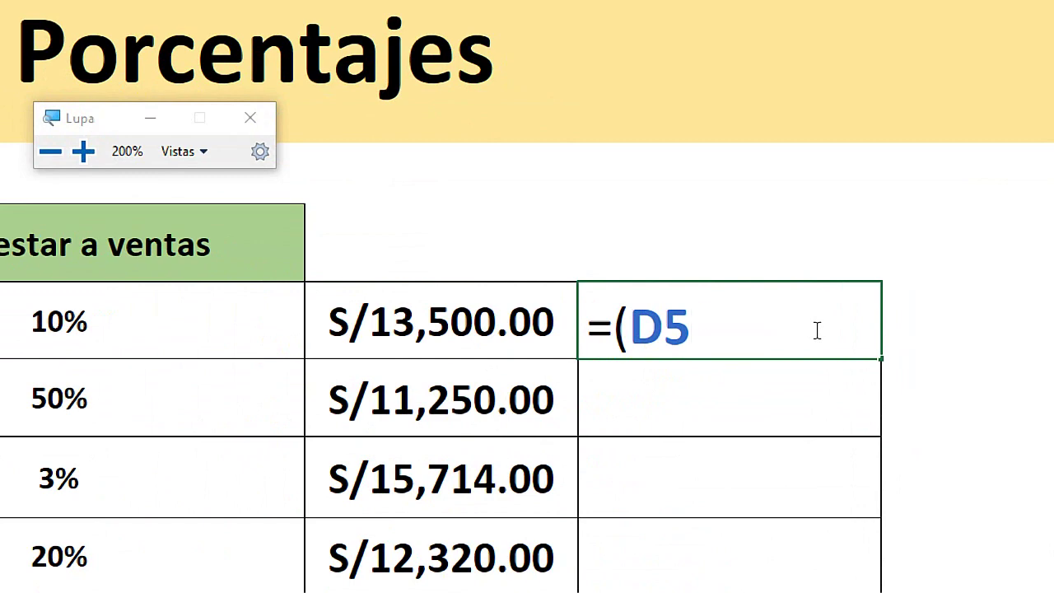
text(*)
key(super+Escape)
text(0.)
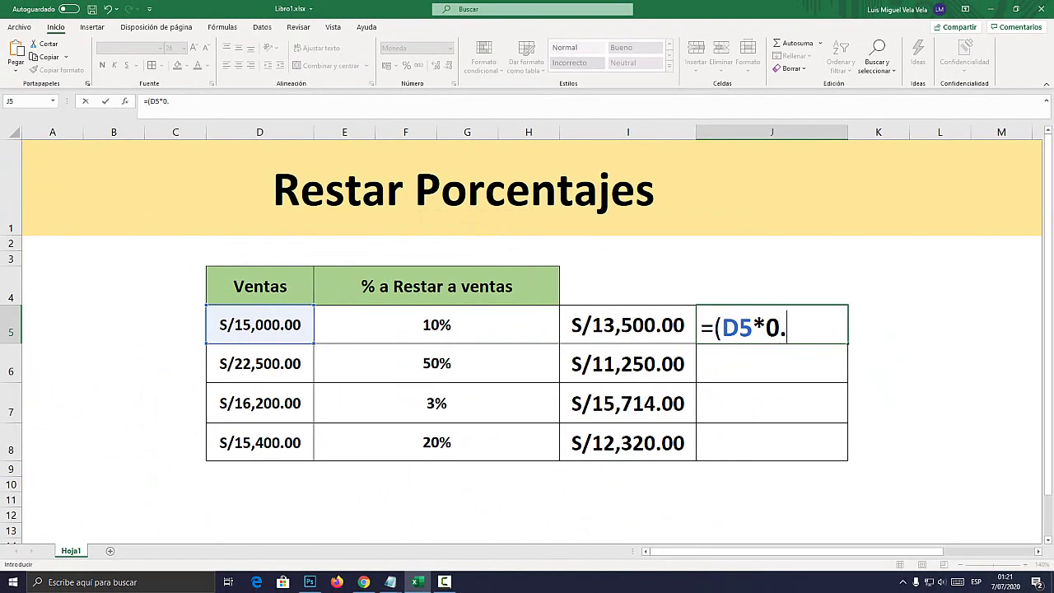
text(1)
key(super+plus)
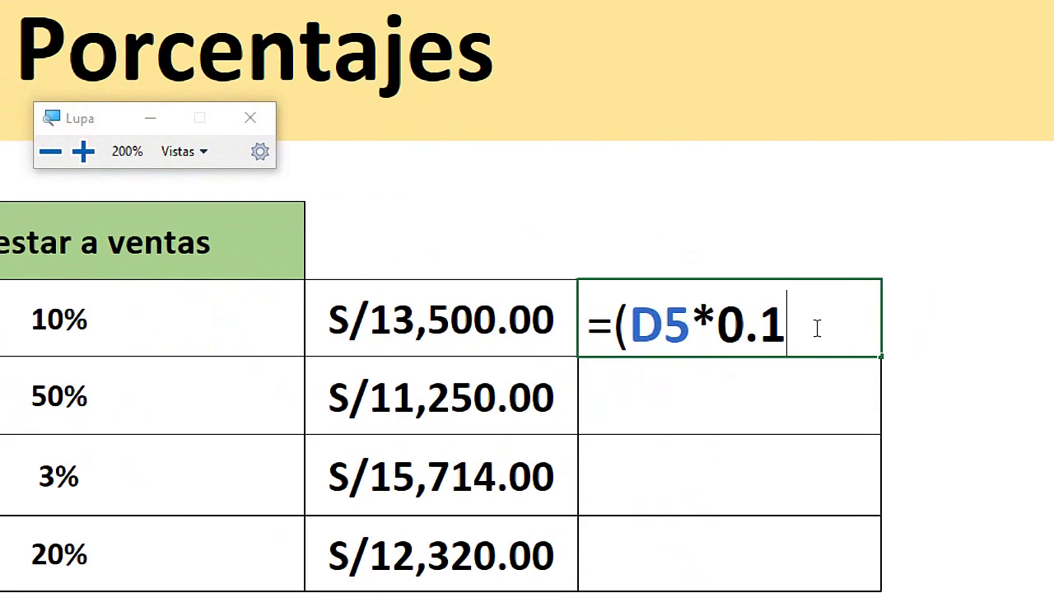
drag(801, 330, 631, 328)
key(super+Escape)
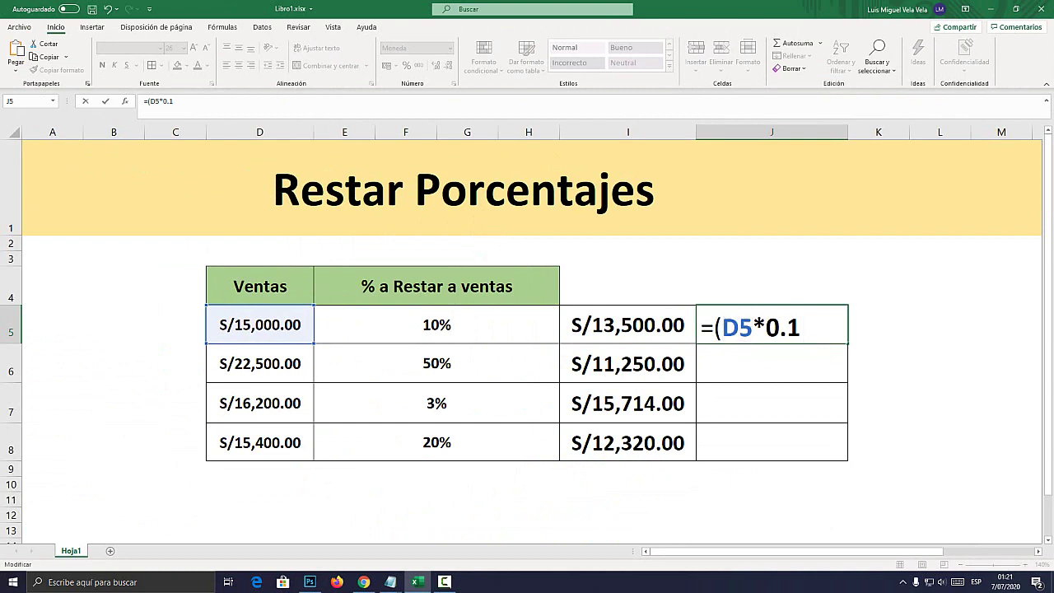
text())
Insert D5- at the front so J5 reads =D5-(D5*0.1), showing S/13,500.00.
key(Left)
key(shift+Left)
key(shift+Left)
key(shift+Left)
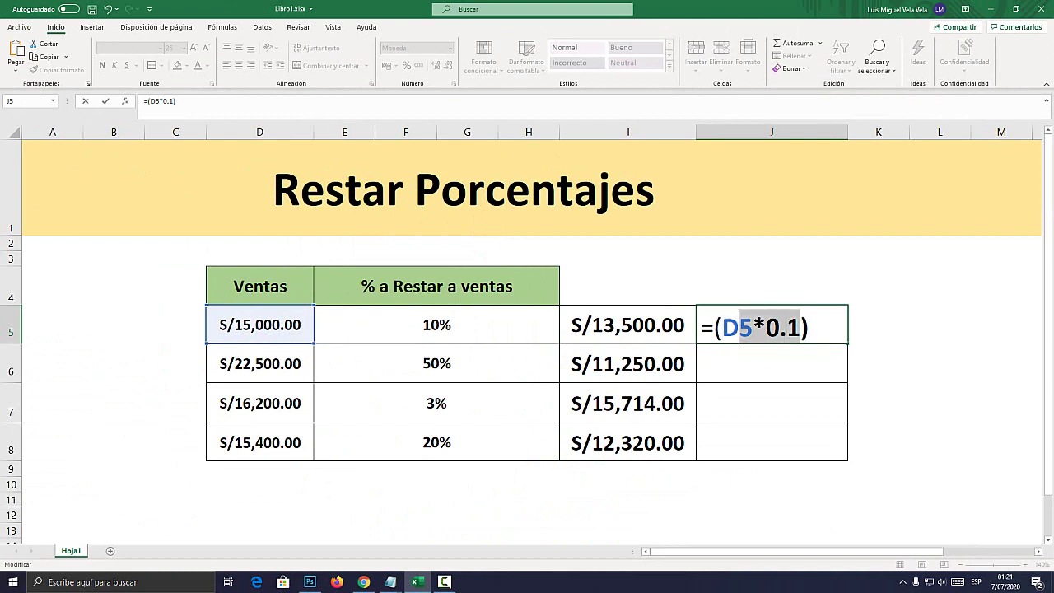
key(shift+Left)
click(715, 328)
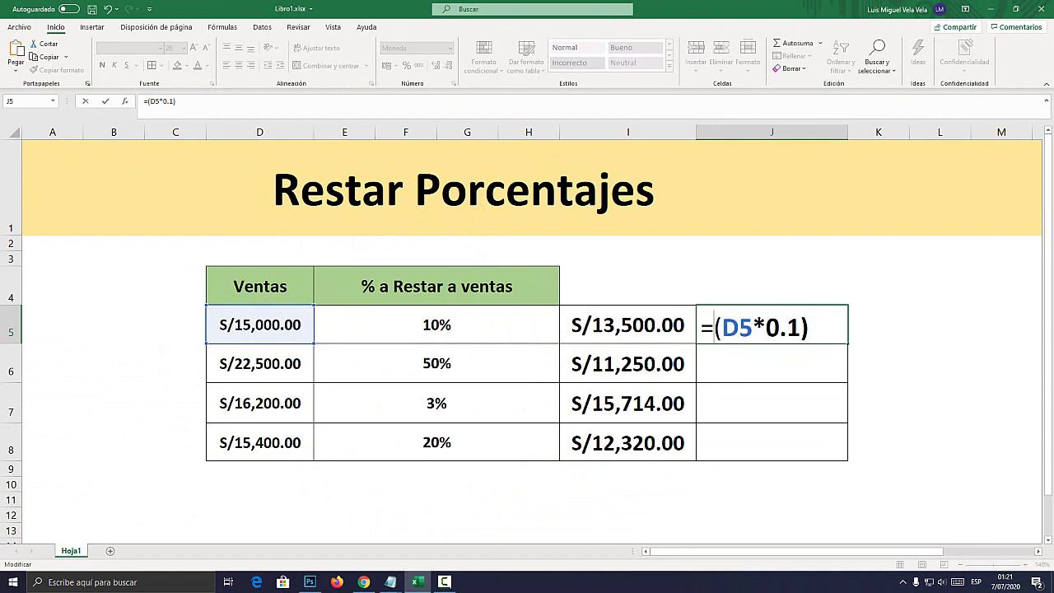
click(259, 324)
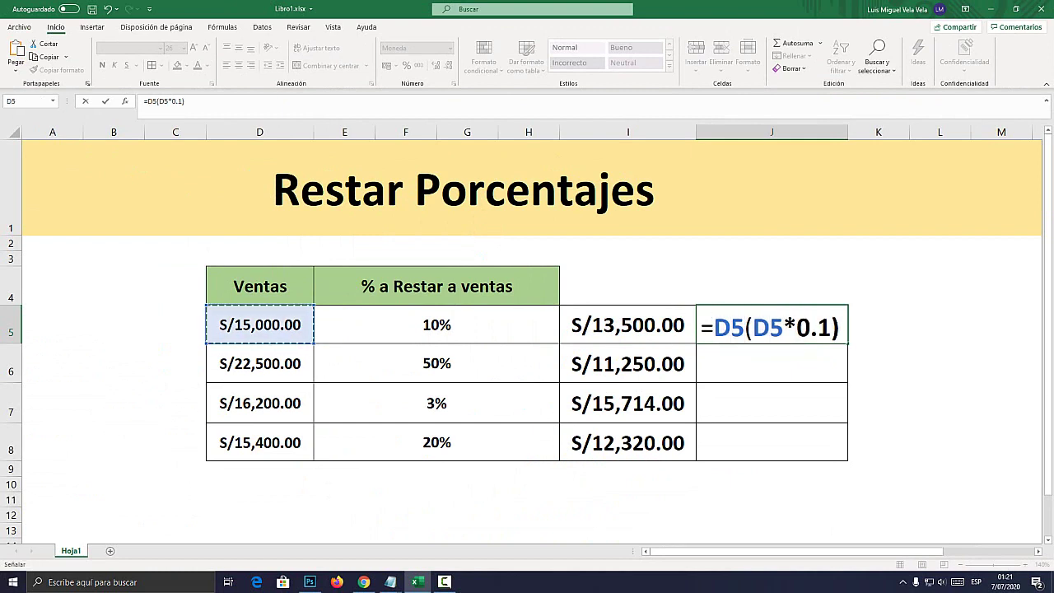
text(-)
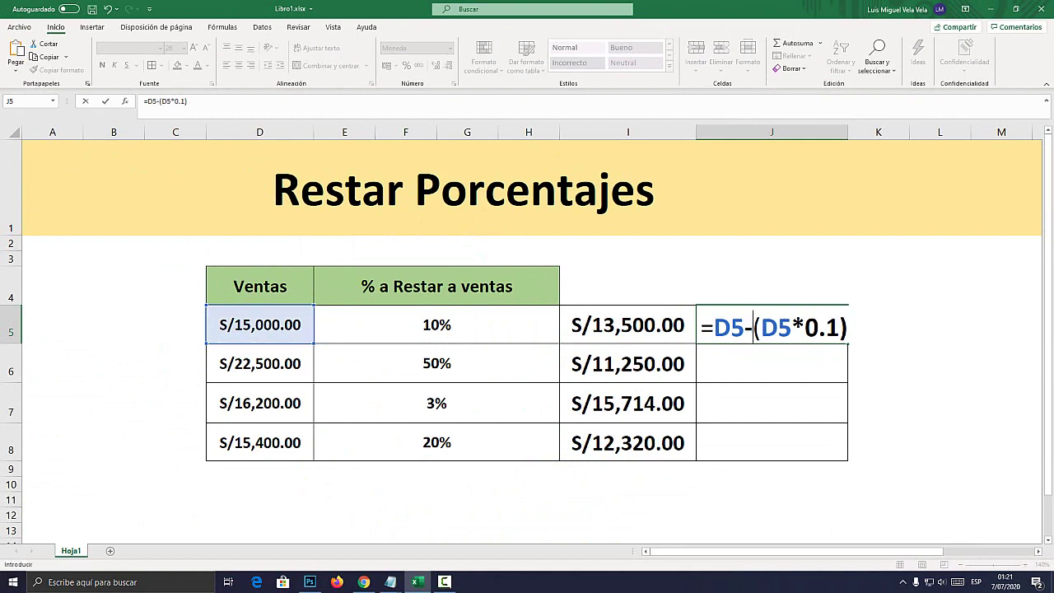
key(Return)
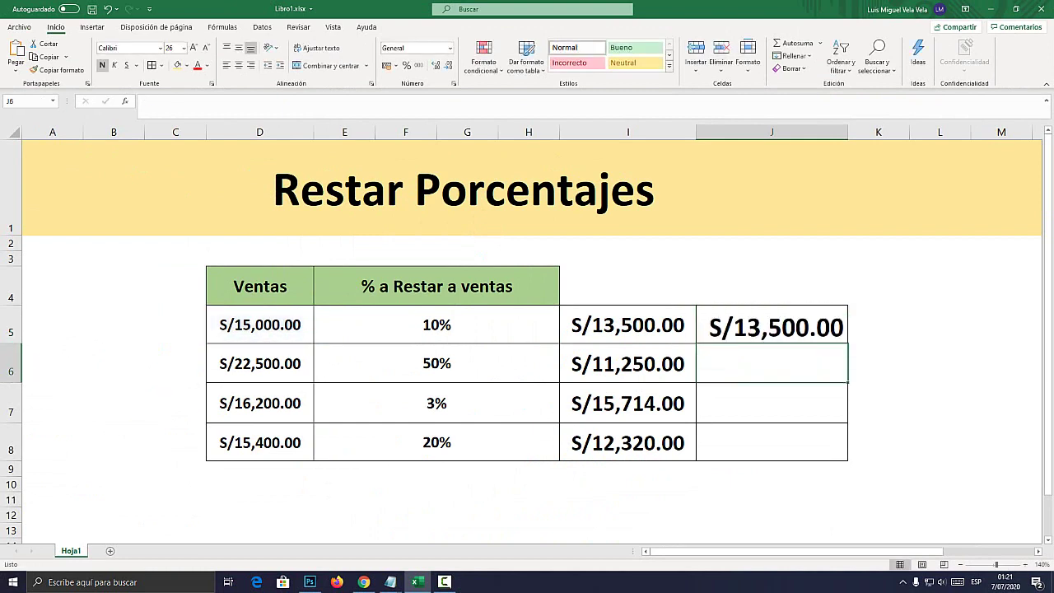
click(772, 327)
Enter =D6-(D6*0.5) in J6 for S/11,250.00, then check the 3% in E7.
click(581, 327)
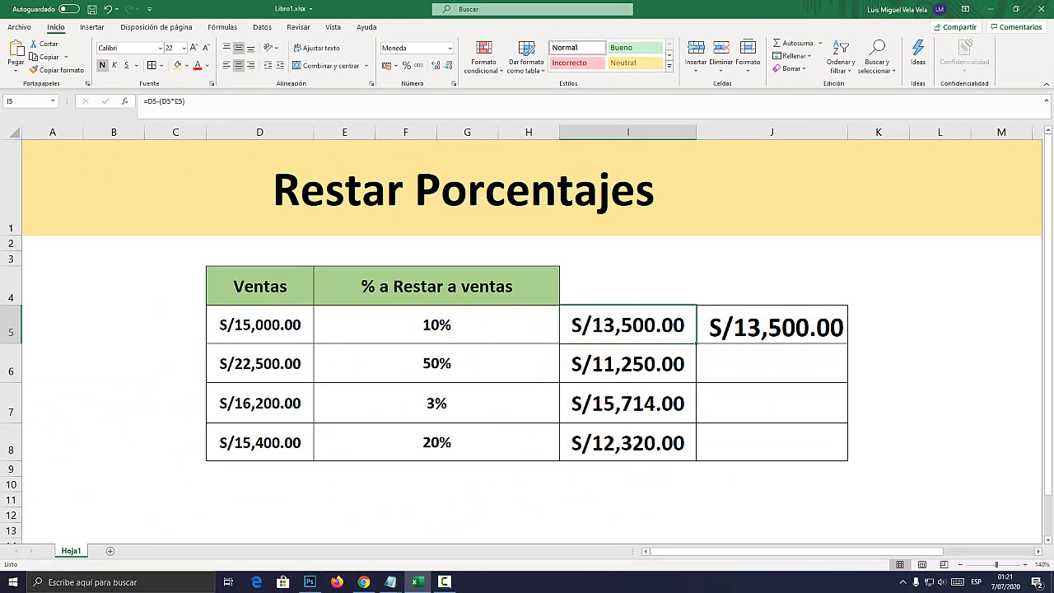
click(771, 363)
text(=)
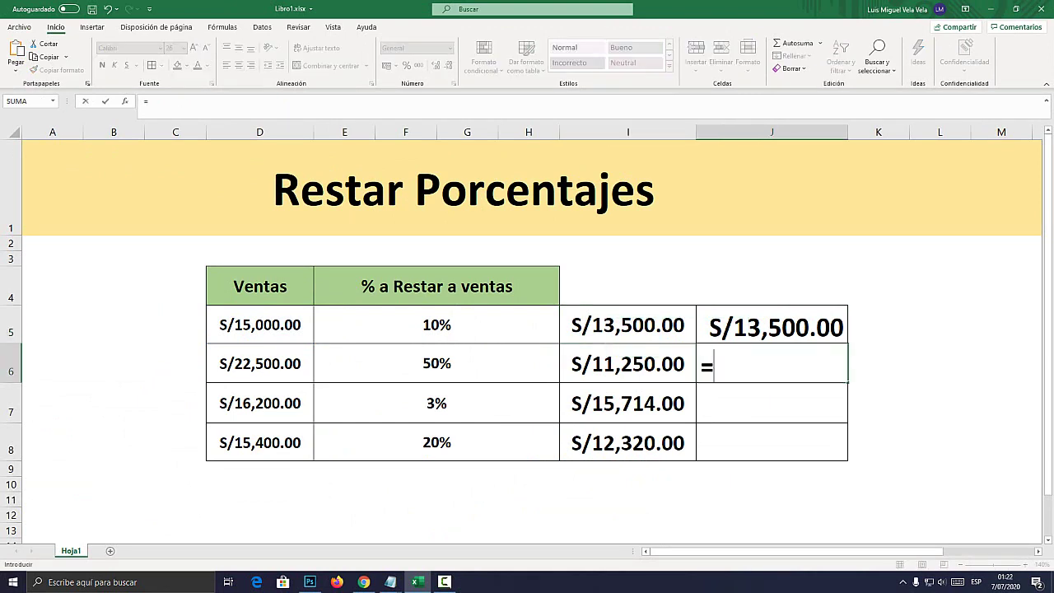
click(259, 364)
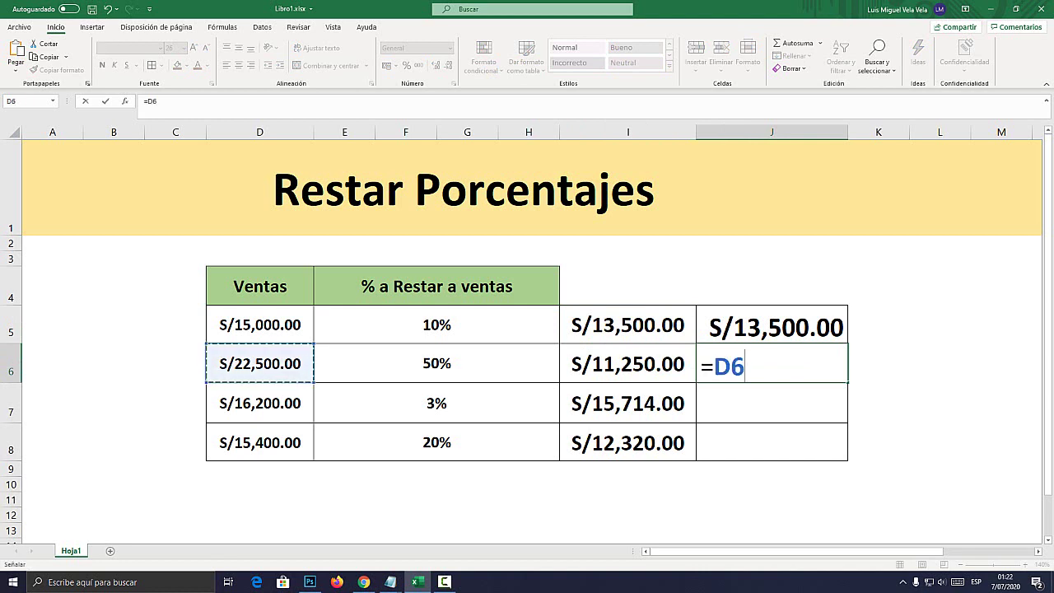
text(-()
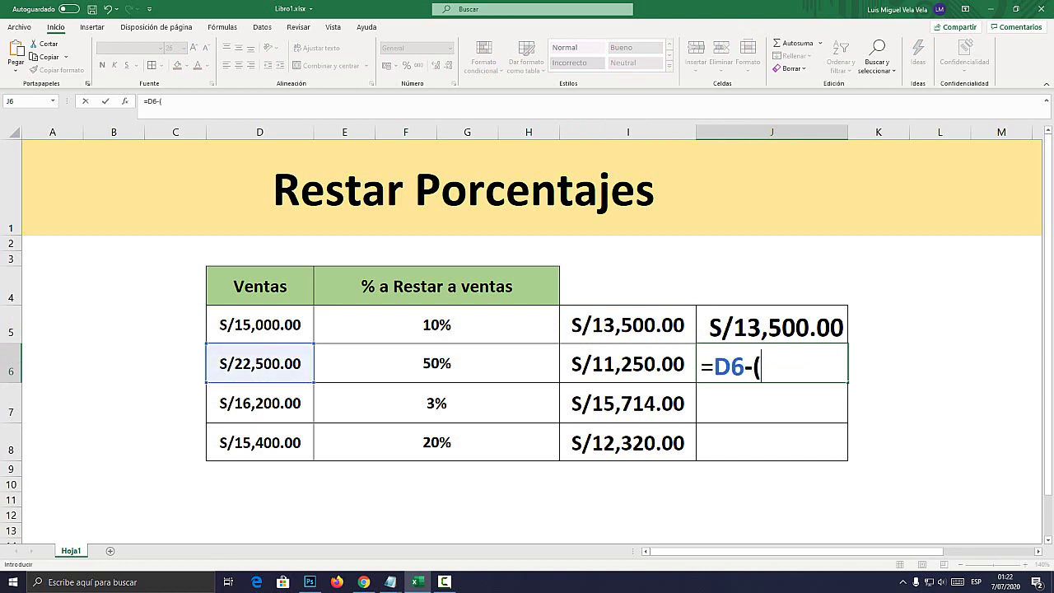
click(259, 363)
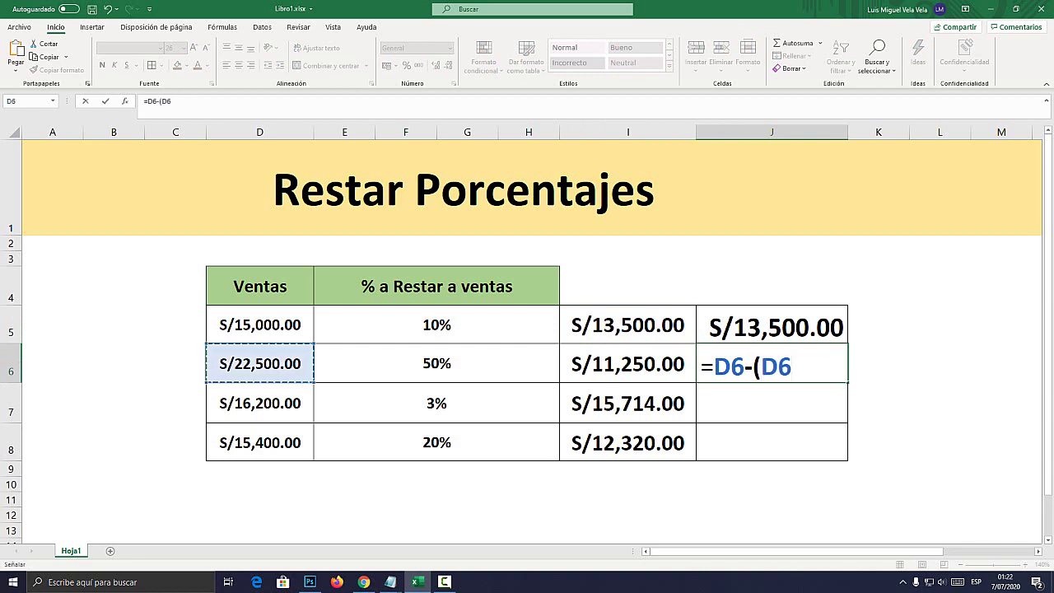
text(*)
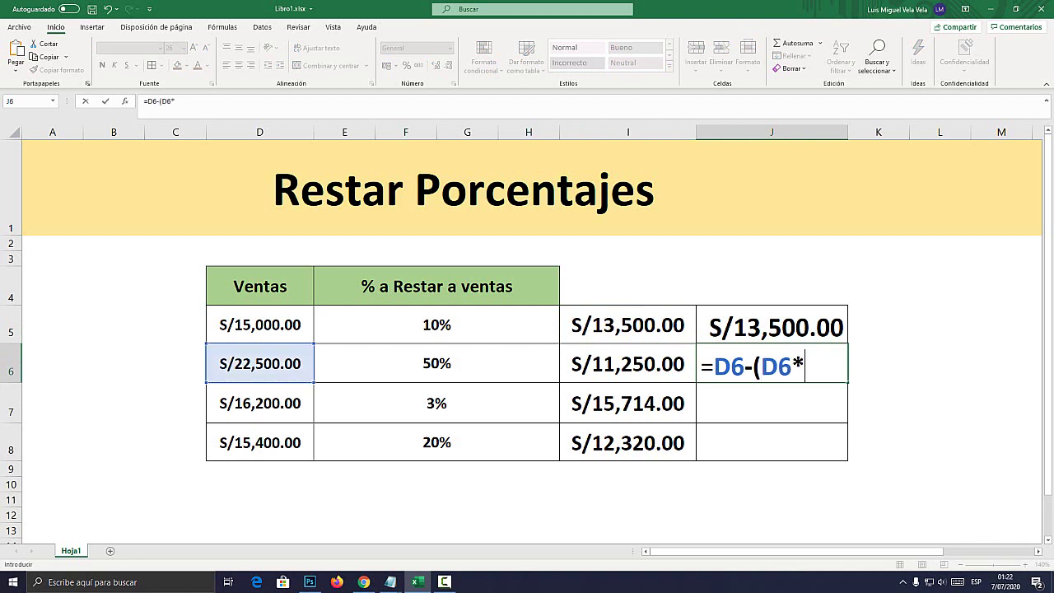
text(0.5)
text())
key(Return)
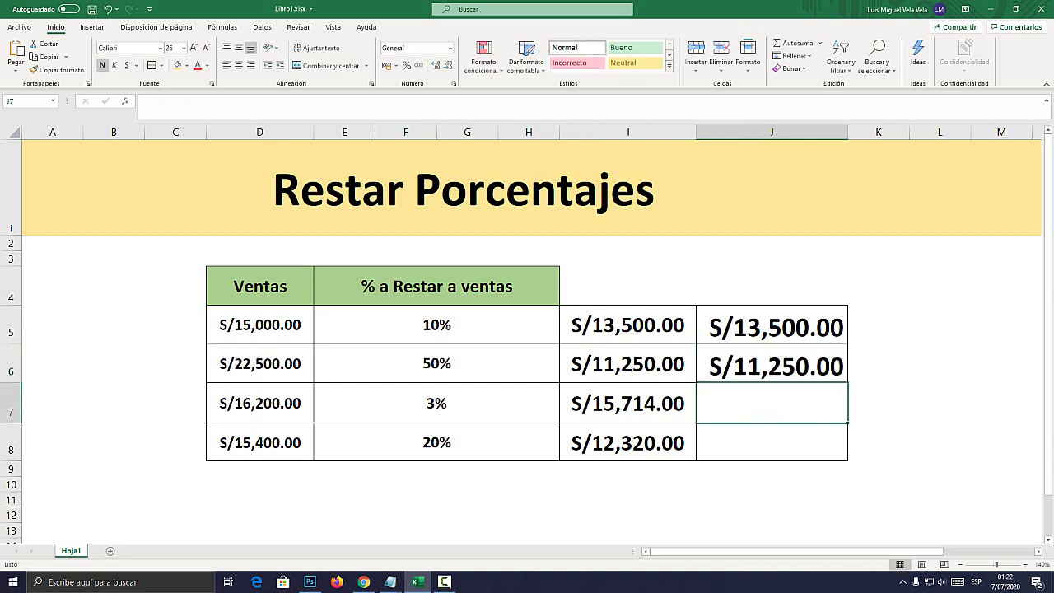
click(771, 364)
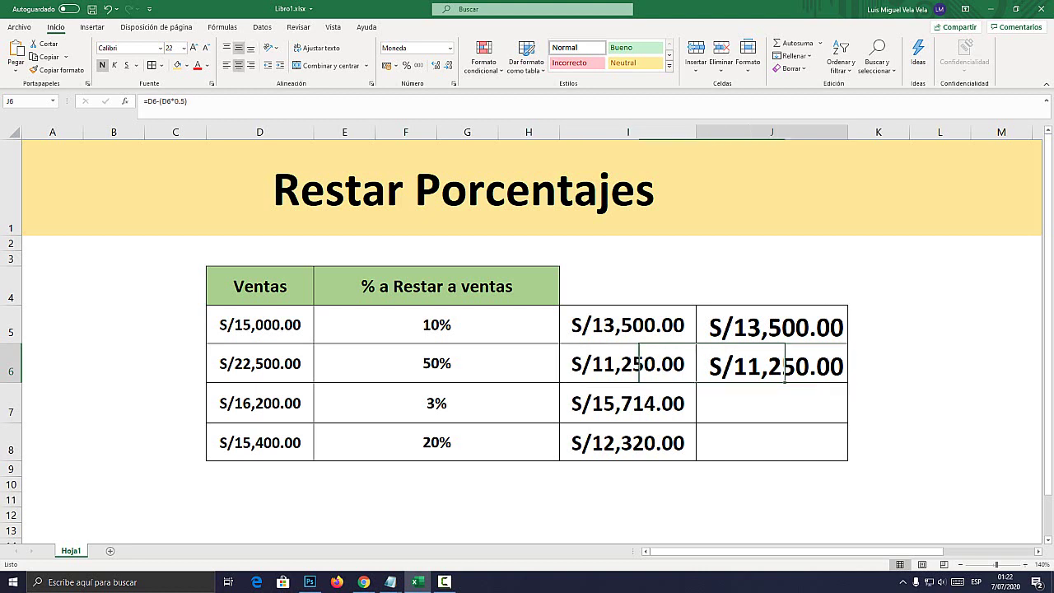
click(436, 403)
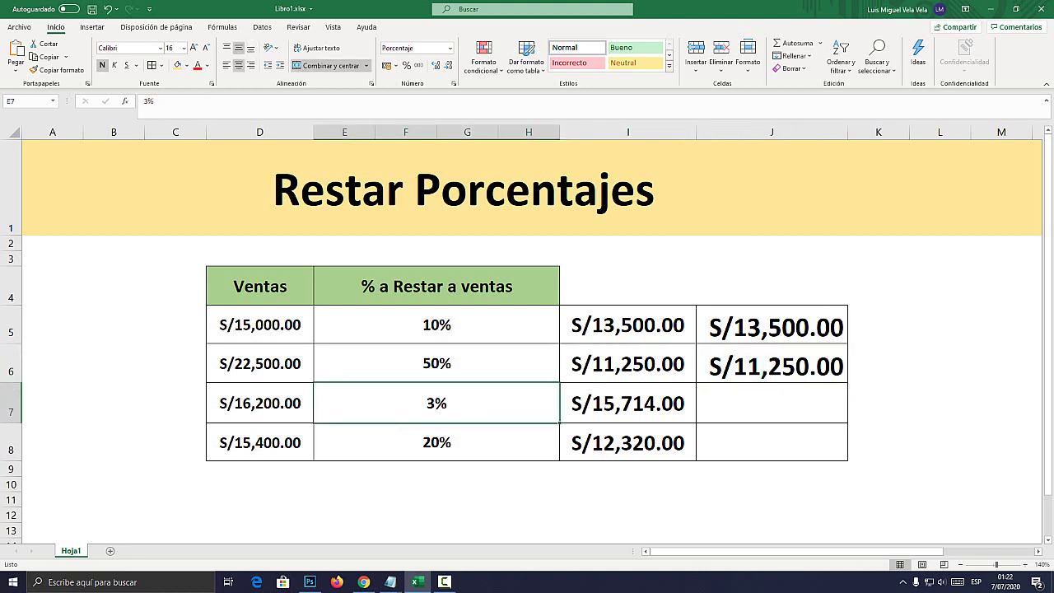
click(771, 403)
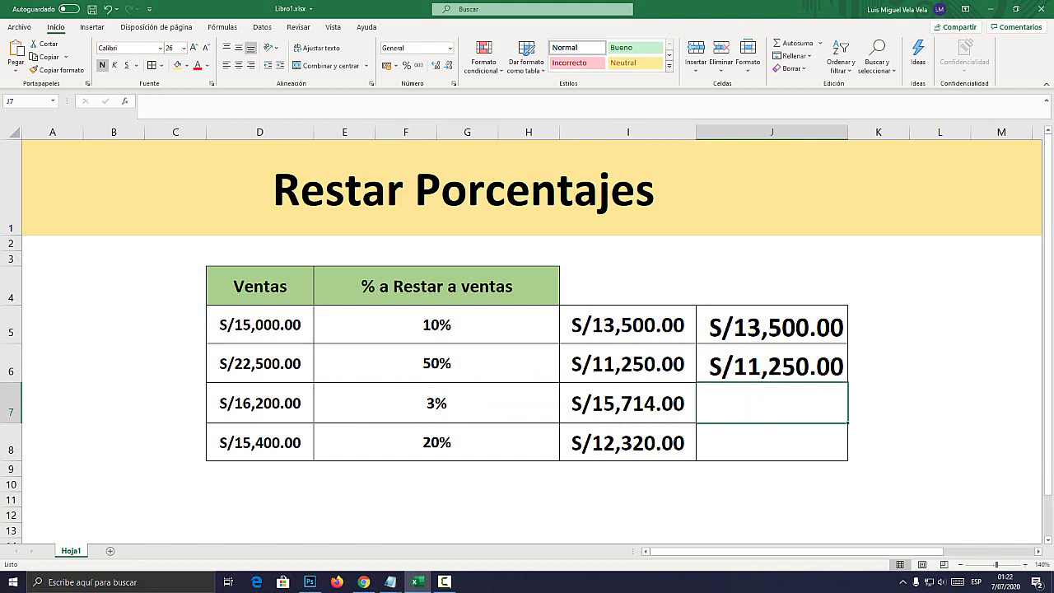
Enter =D7-(D7*0.03) in J7, giving S/15,714.00 like I7.
text(=)
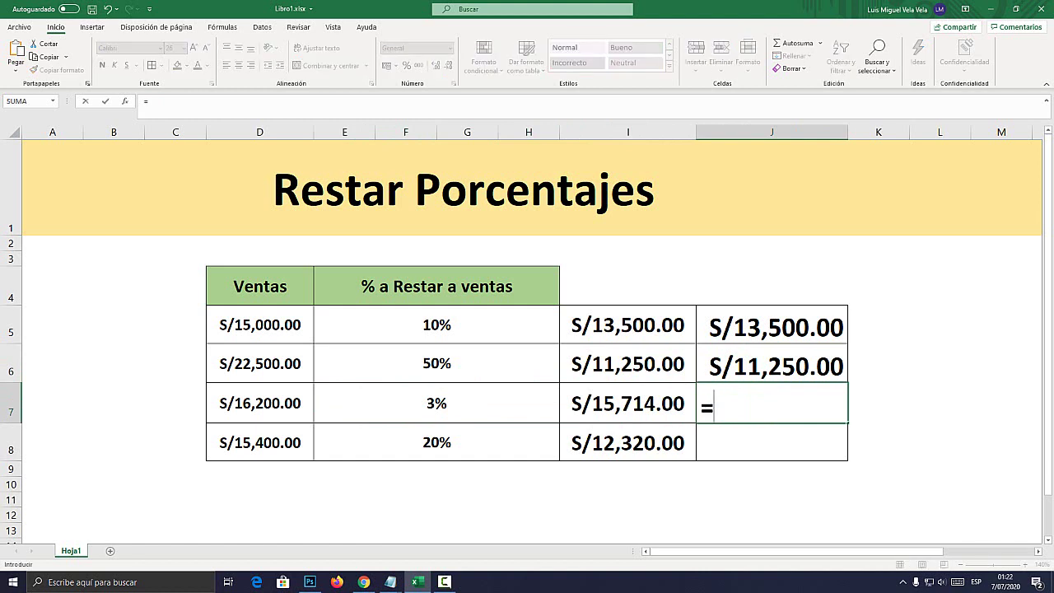
click(259, 403)
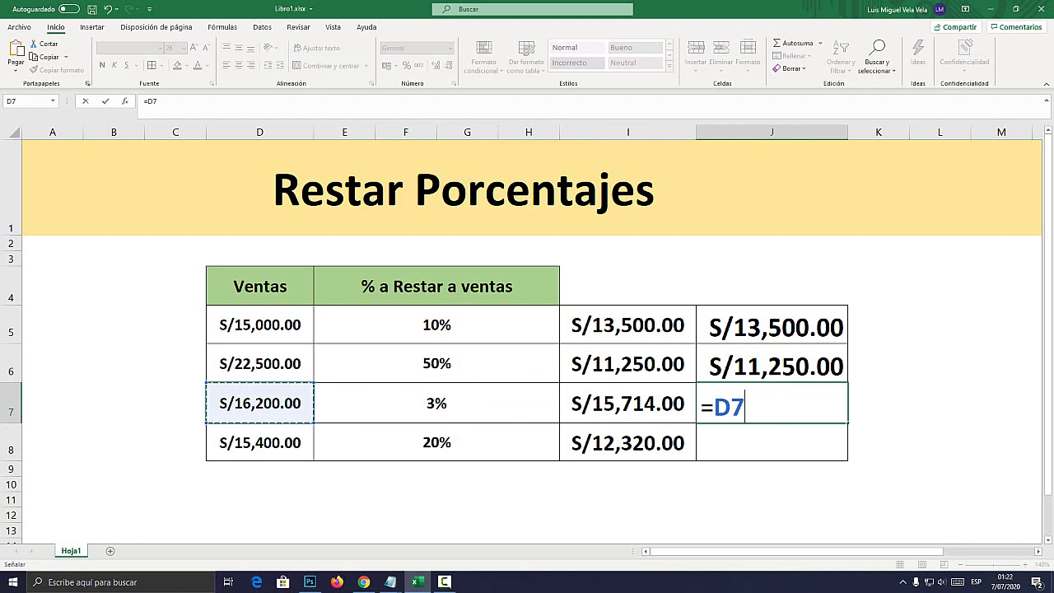
text(-()
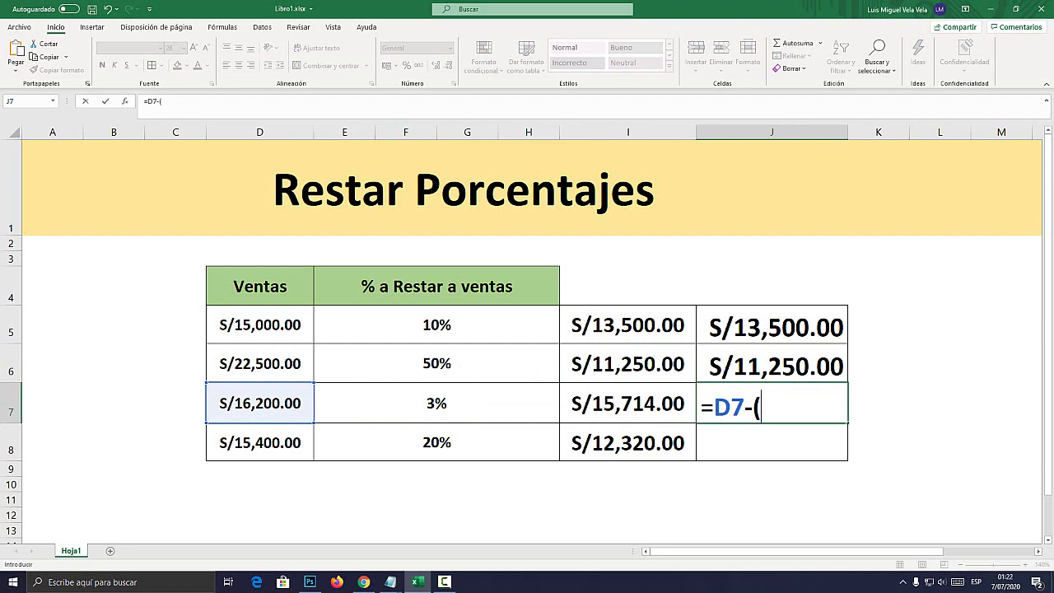
click(260, 403)
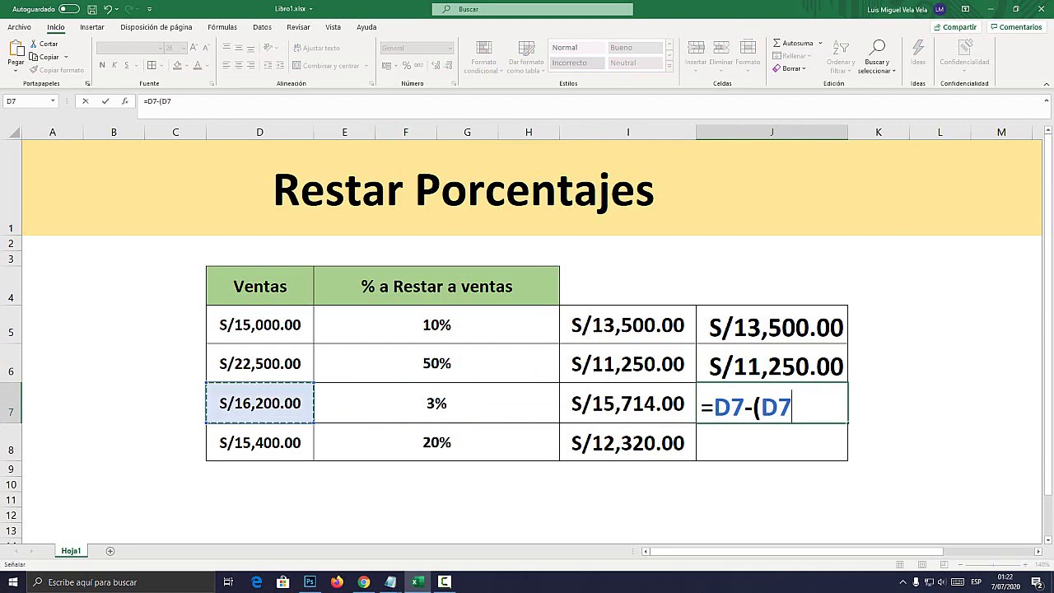
text(*)
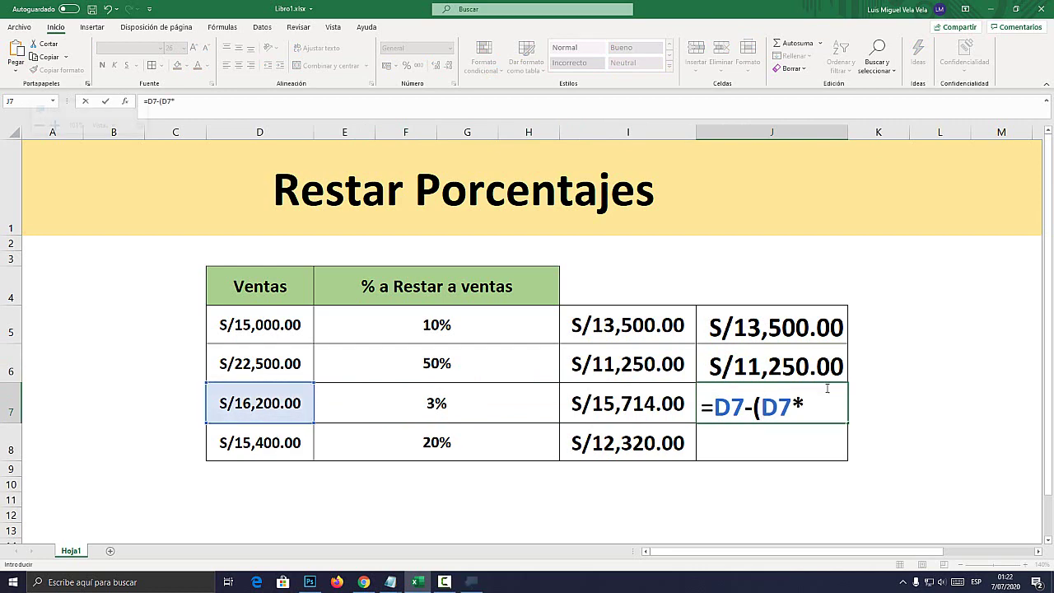
key(super+plus)
text(0.)
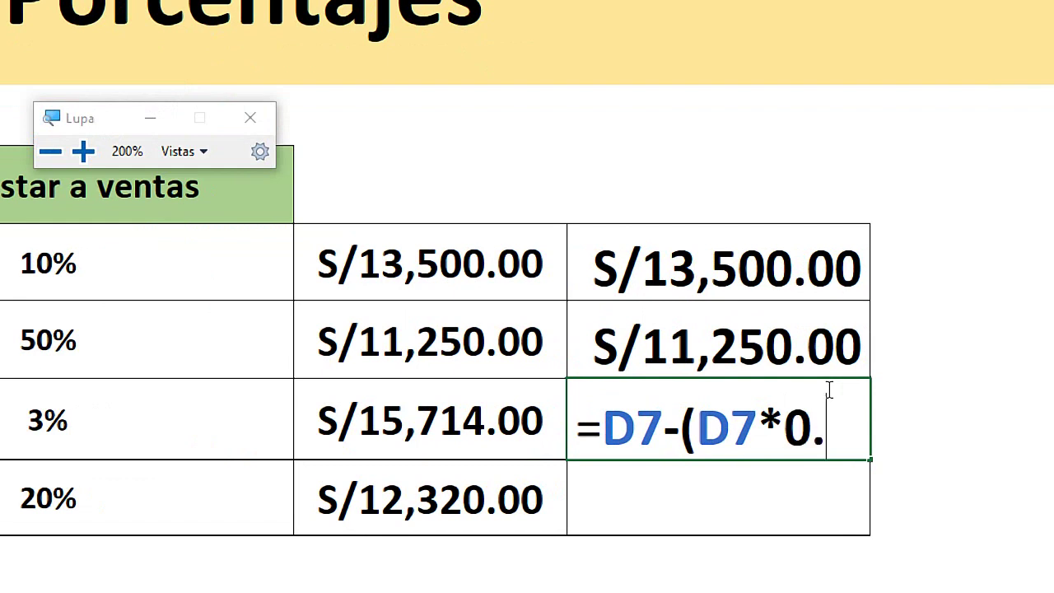
text(03)
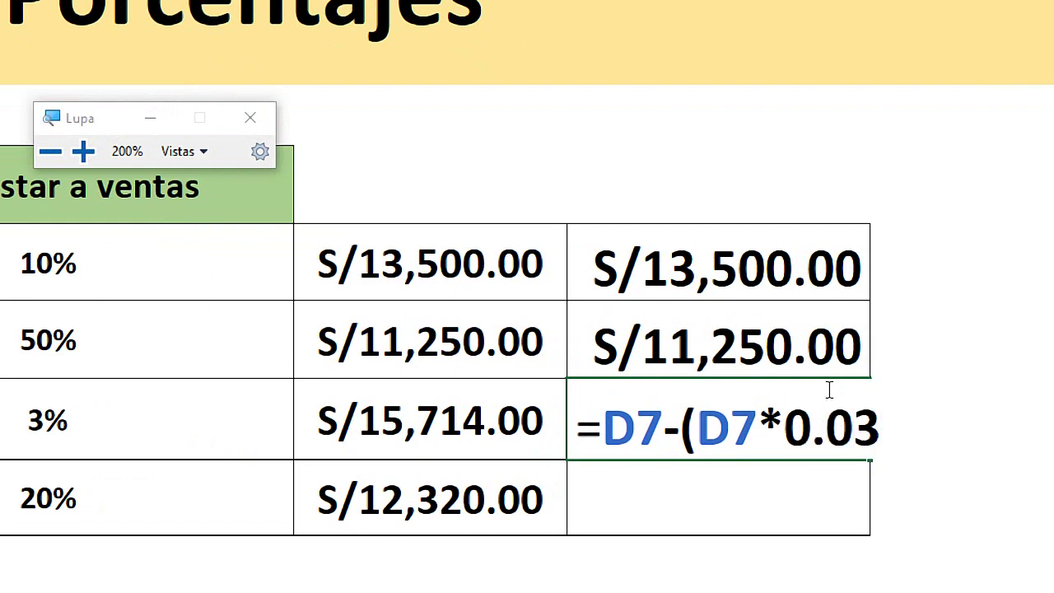
click(889, 433)
text())
key(Return)
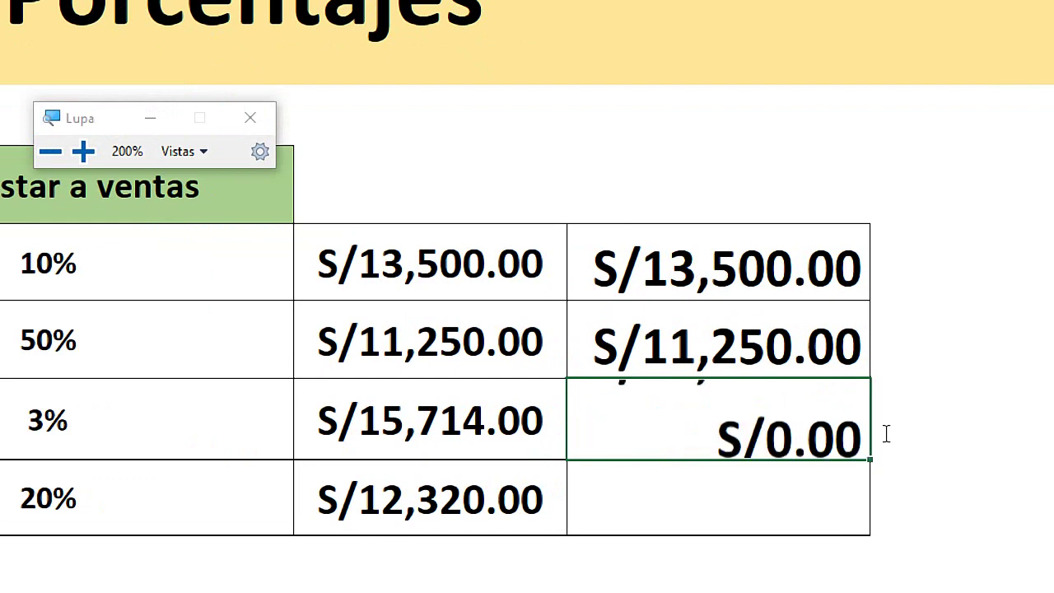
click(776, 422)
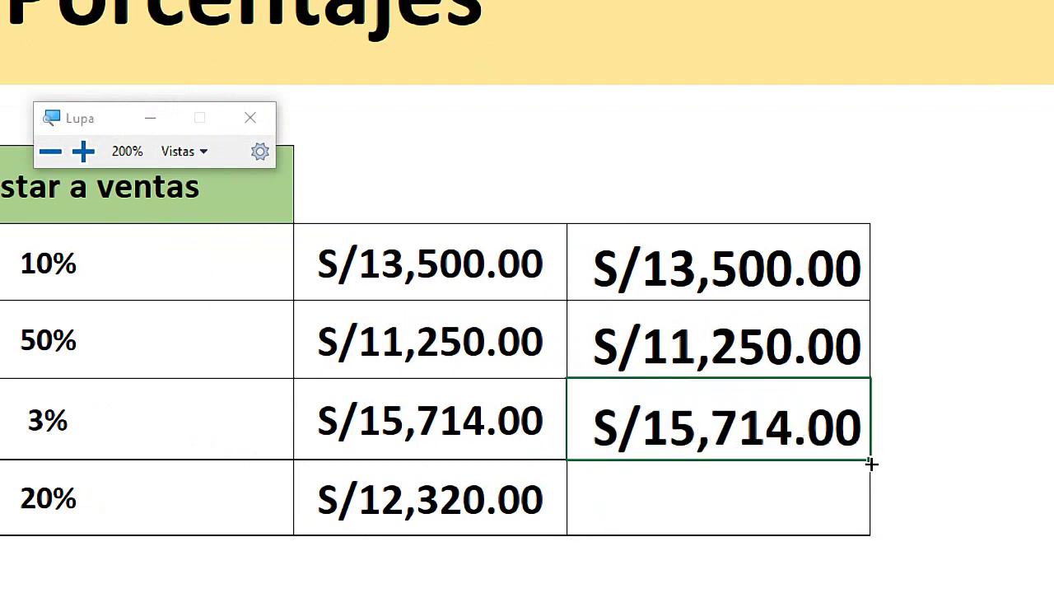
Copy J7's formula into J8 and change its constant from 0.03 to 0.2.
drag(870, 462, 862, 504)
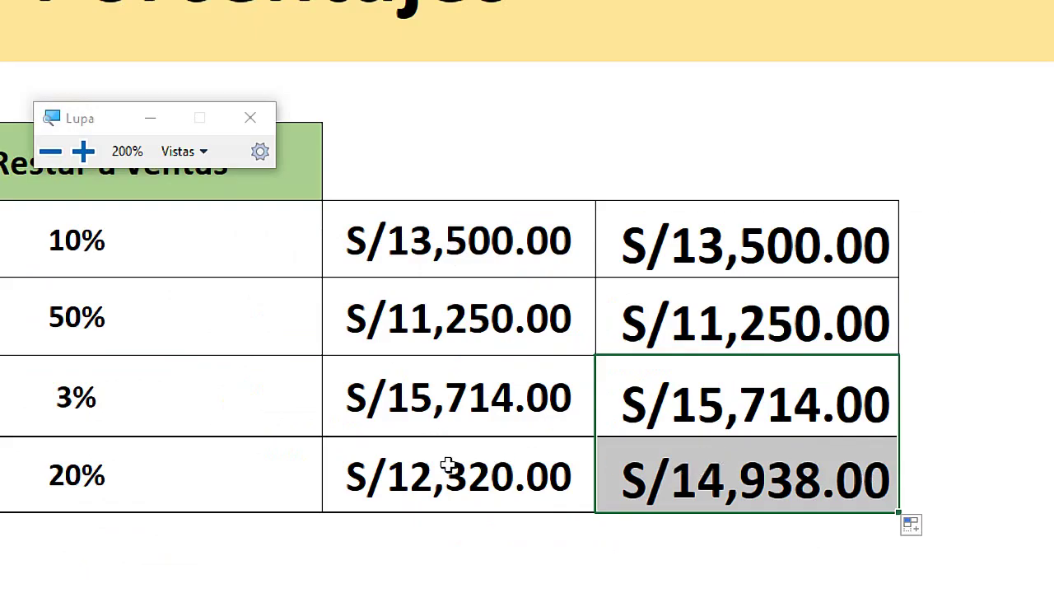
click(449, 470)
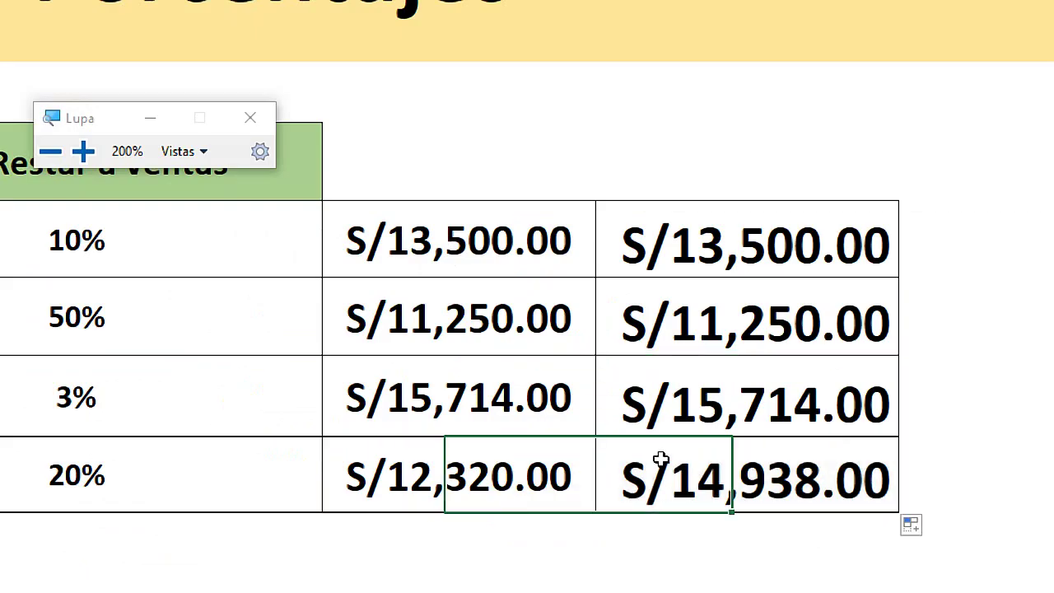
click(711, 468)
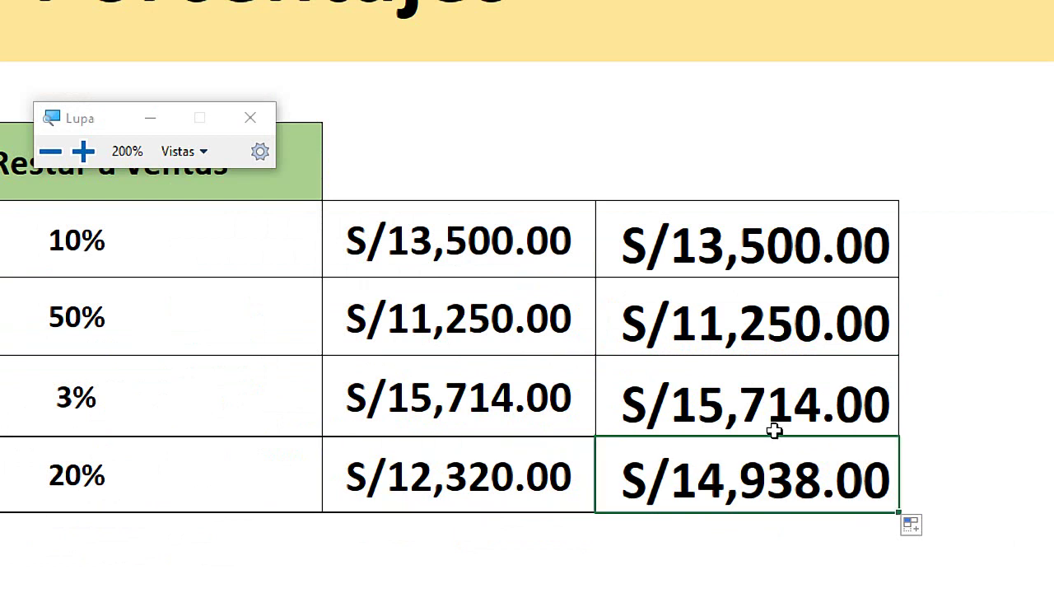
double_click(713, 470)
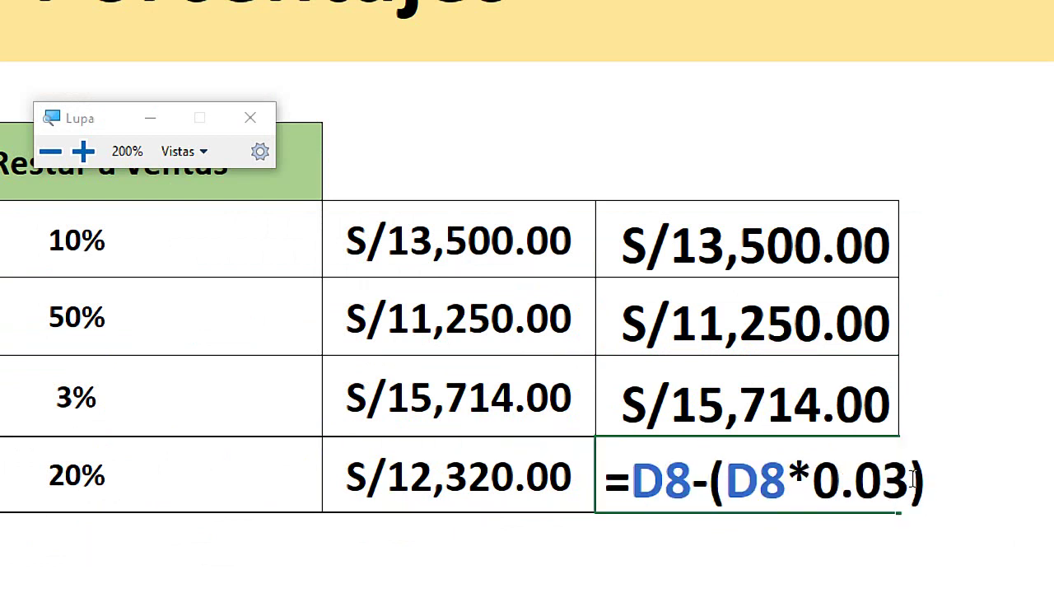
drag(908, 482, 815, 484)
text(0)
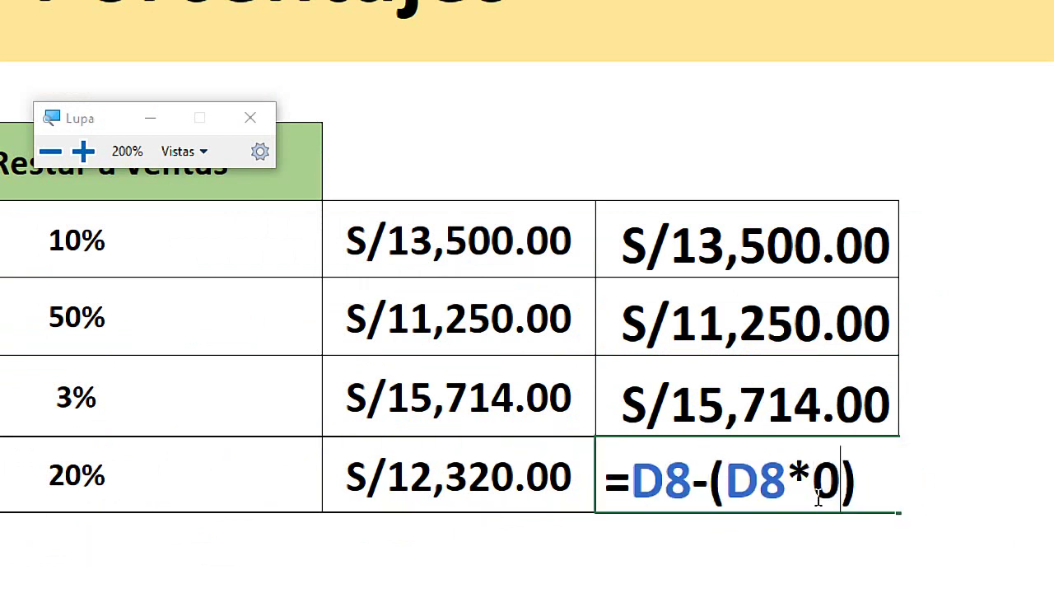
text(.2)
key(Return)
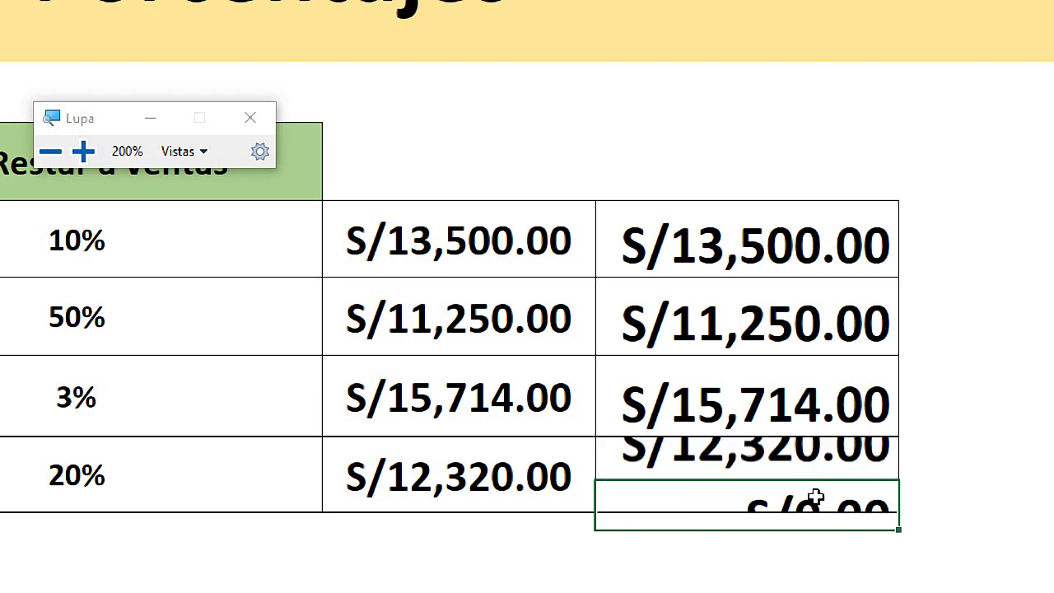